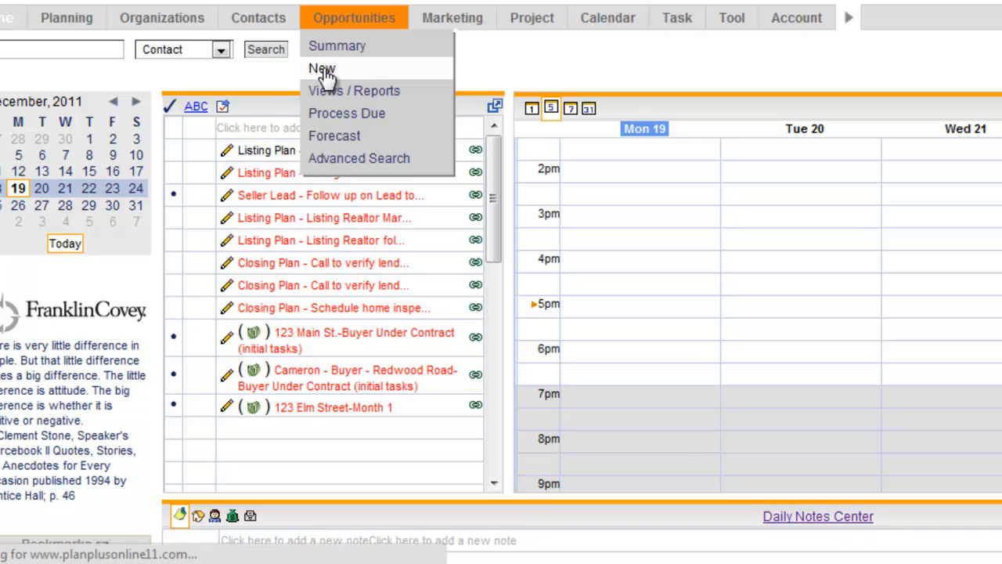
# - Start a new opportunity from the Opportunities menu's New option
pyautogui.click(319, 123)
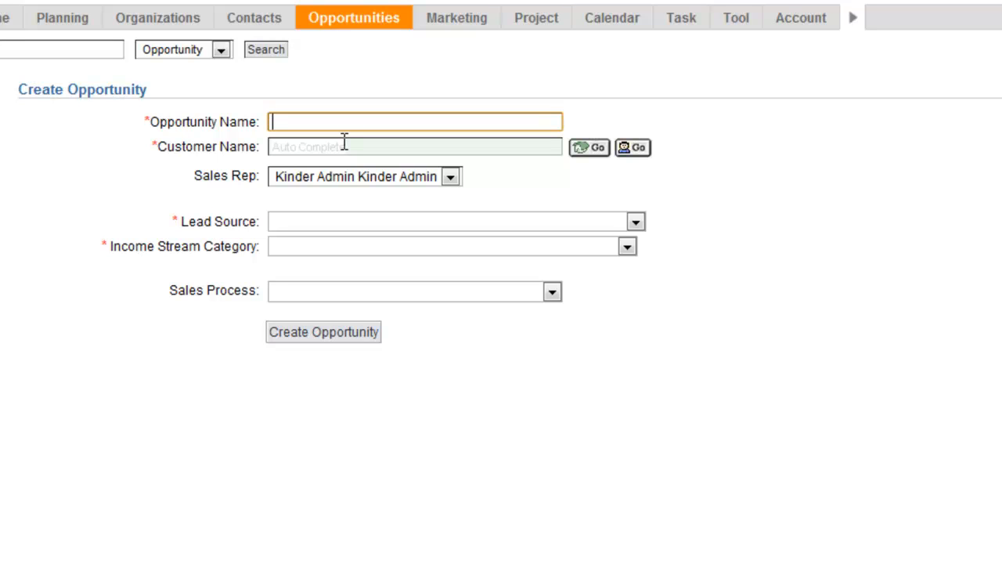
# - Enter the buyer opportunity's name and select the buyer's existing contact as customer
pyautogui.write('Buyer-')
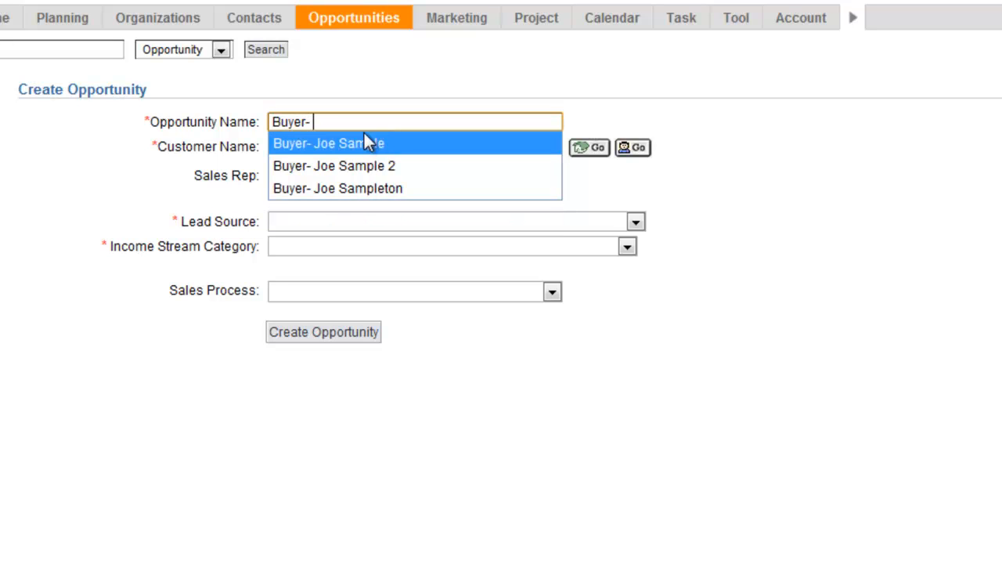
pyautogui.click(348, 144)
pyautogui.click(342, 146)
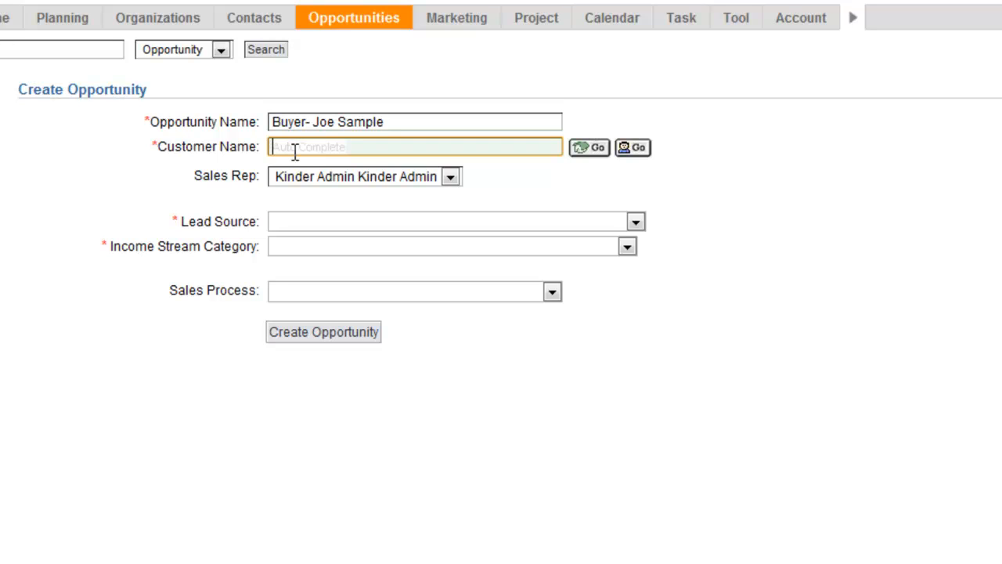
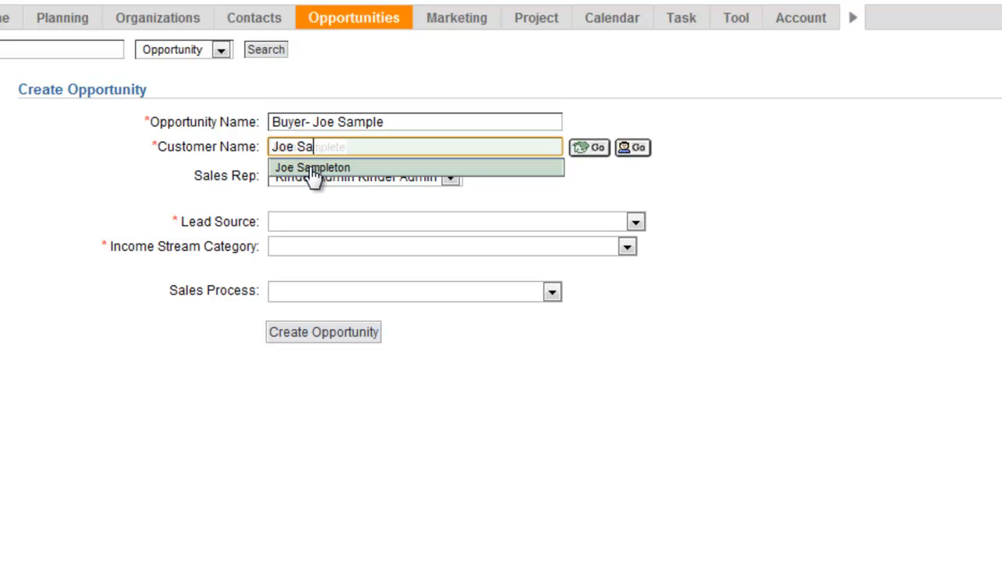
pyautogui.click(312, 169)
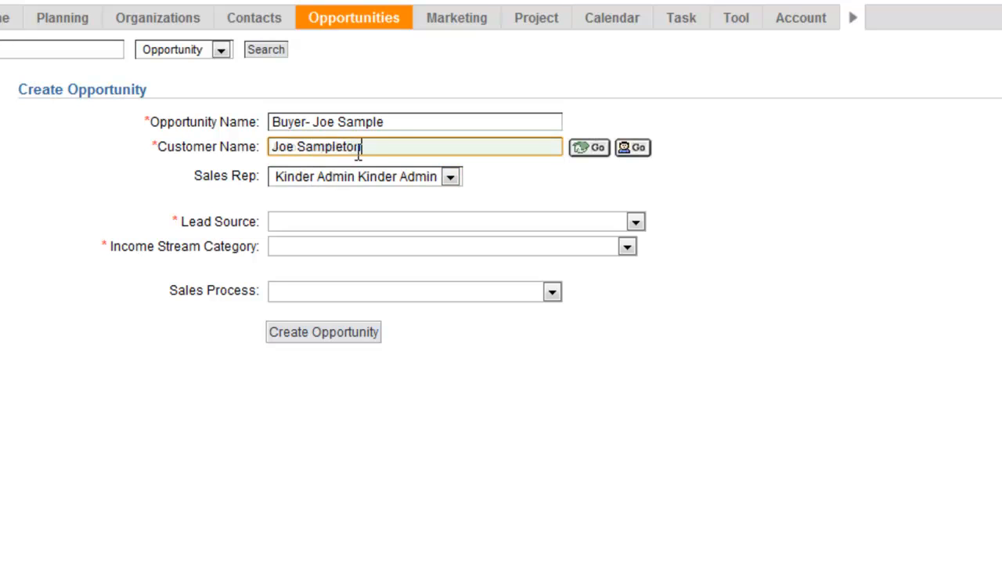
pyautogui.click(395, 123)
pyautogui.press('BackSpace')
pyautogui.press('BackSpace')
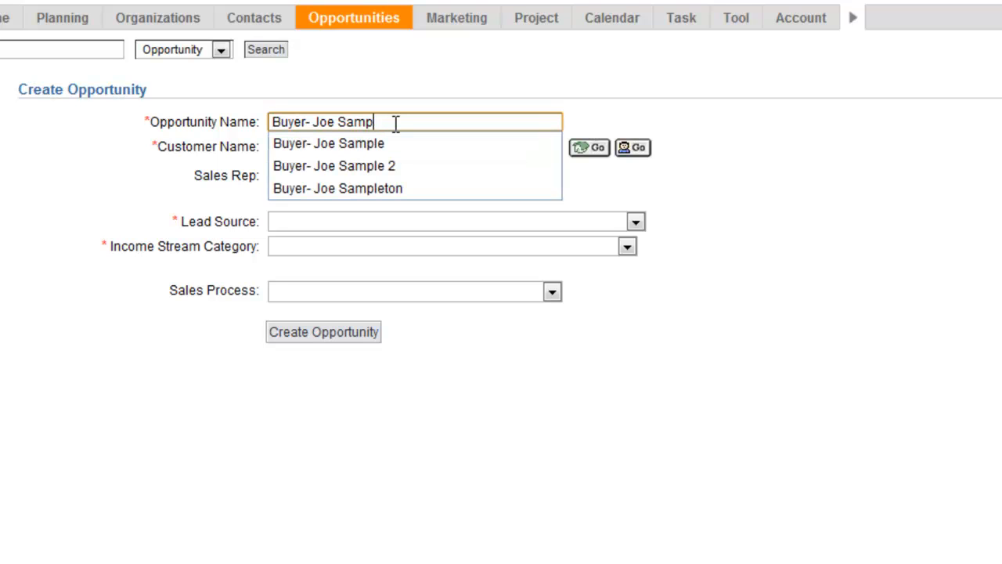
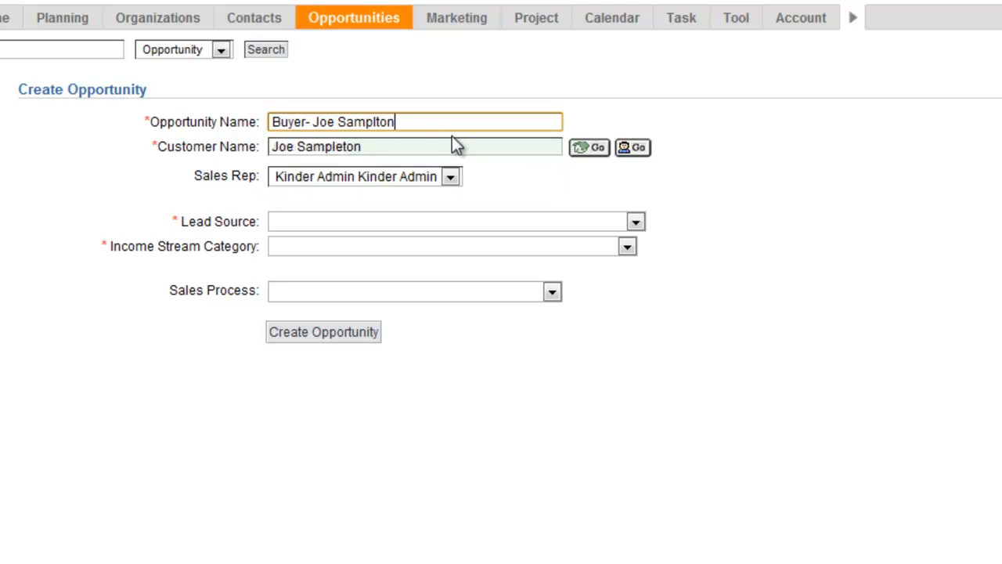
# - Choose lead source 1000 Clients-Repeat Business, income stream 01 Client Repeat Business, and Buyer Under Contract to Close Action Plan
pyautogui.click(459, 221)
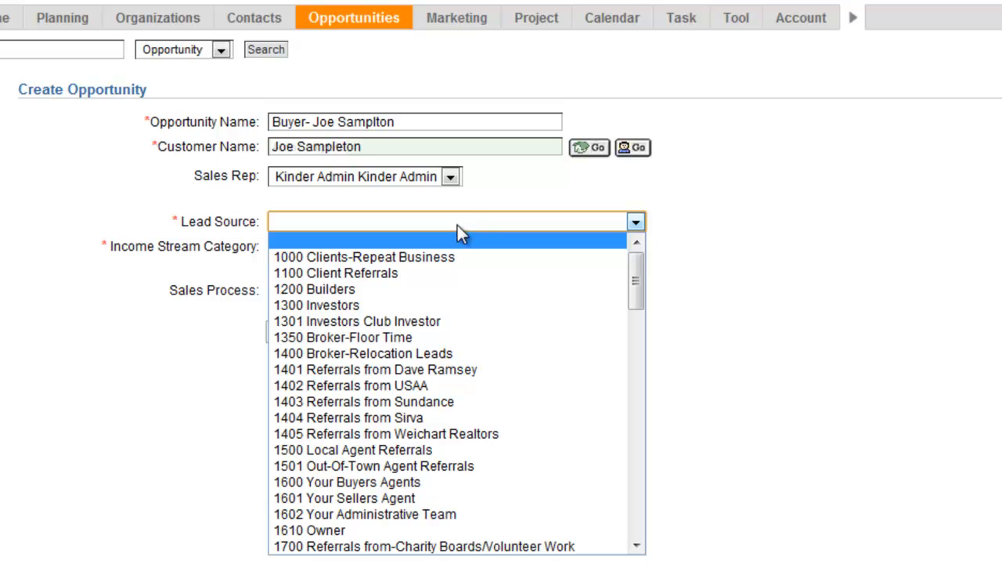
pyautogui.click(448, 257)
pyautogui.click(413, 246)
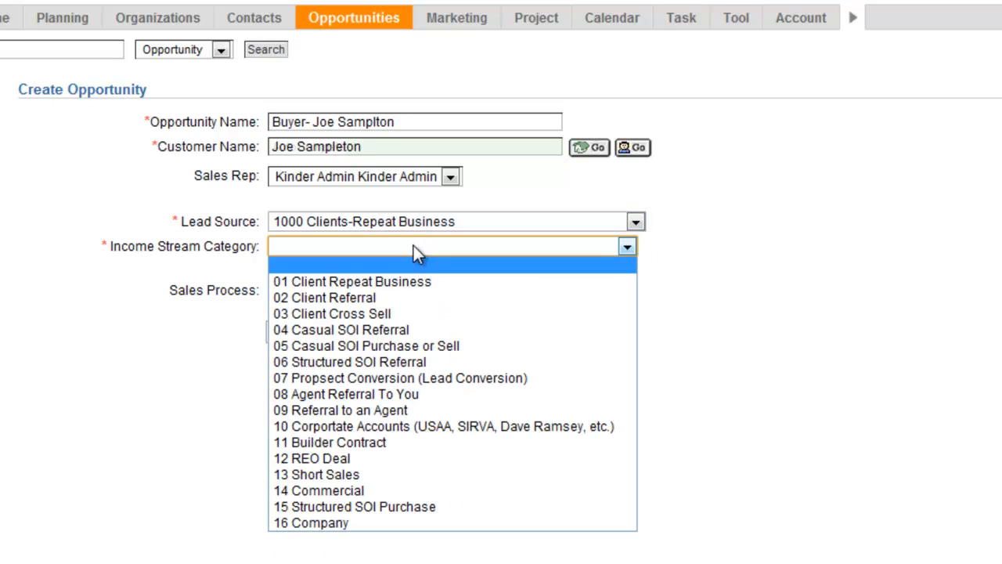
pyautogui.click(413, 280)
pyautogui.click(553, 293)
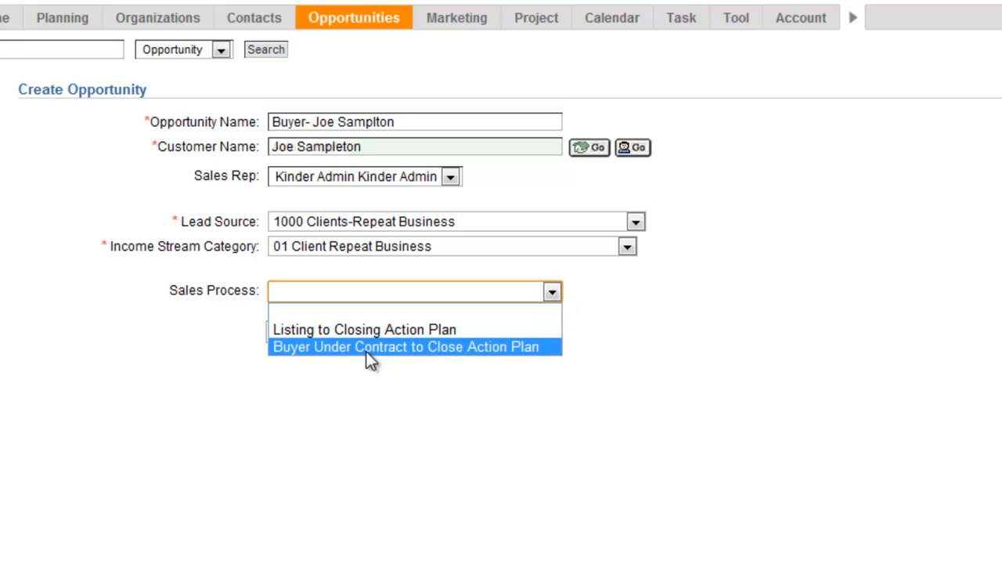
pyautogui.click(487, 349)
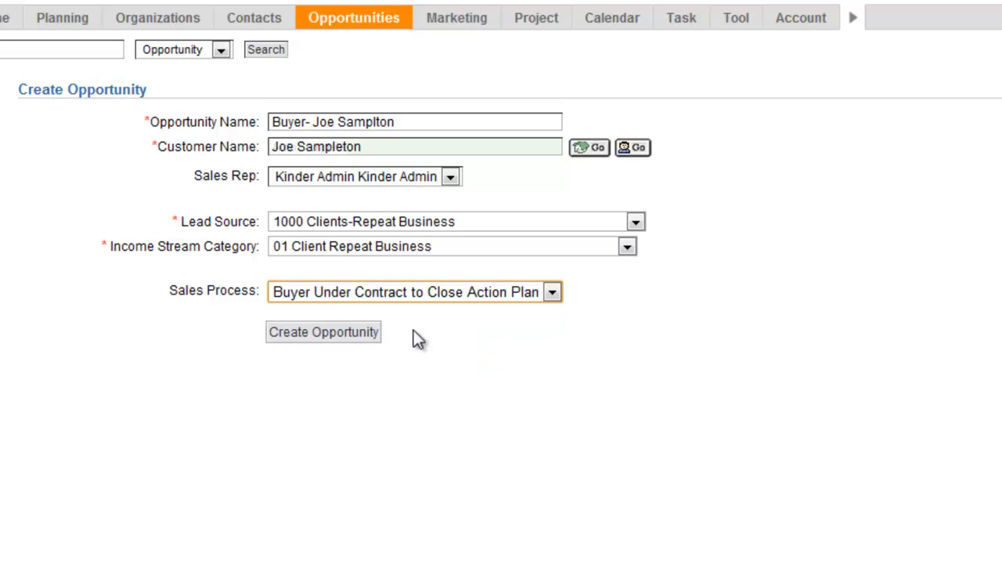
# - Create the opportunity and review the Step 1 Closing Plan tasks in its history
pyautogui.click(347, 342)
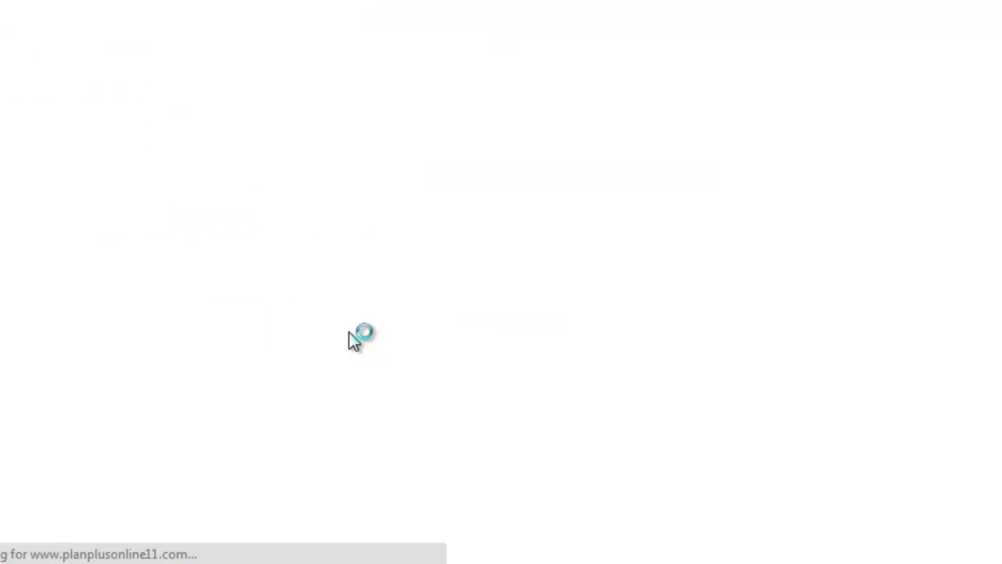
pyautogui.scroll(-3, 314, 384)
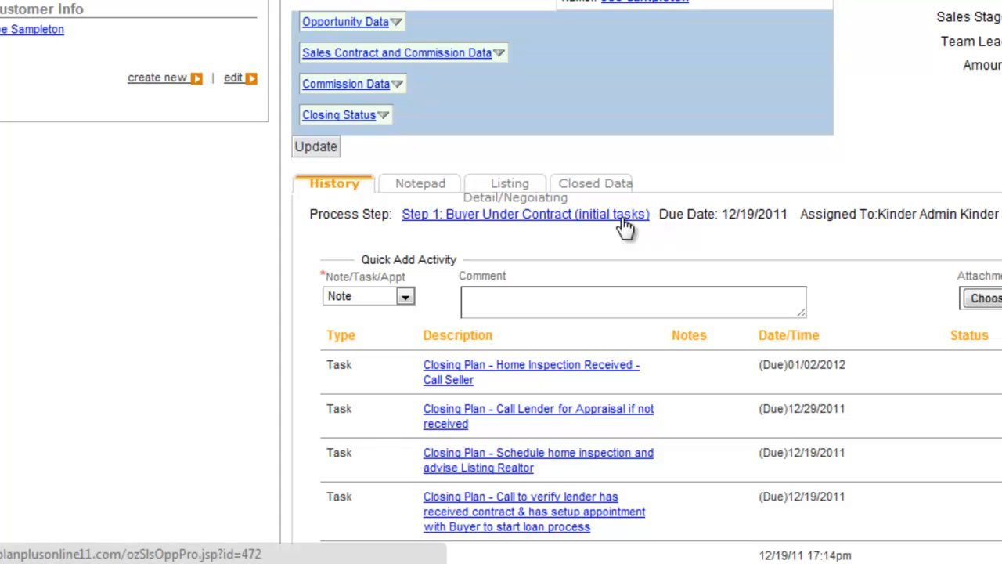
pyautogui.scroll(-2, 434, 376)
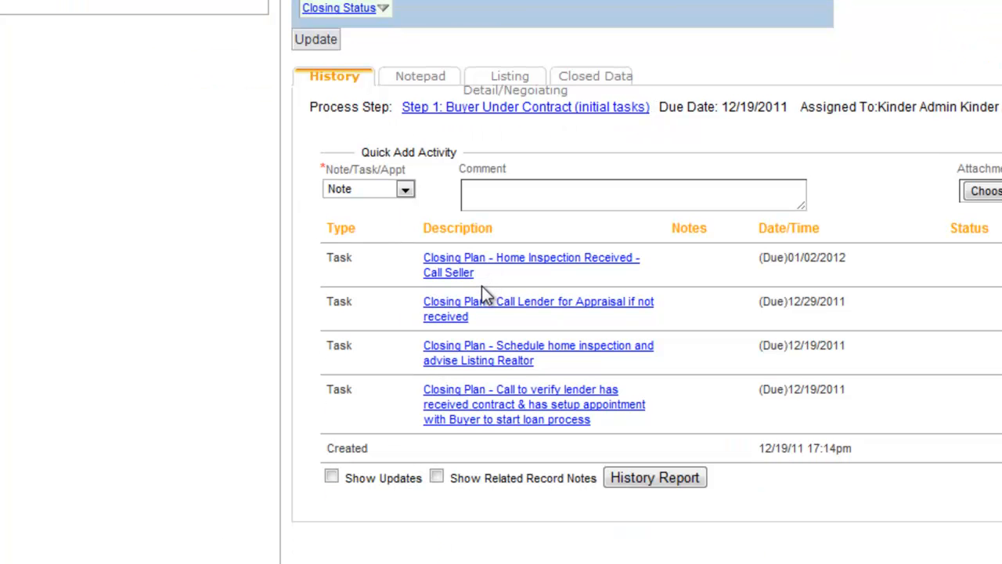
pyautogui.scroll(4, 482, 287)
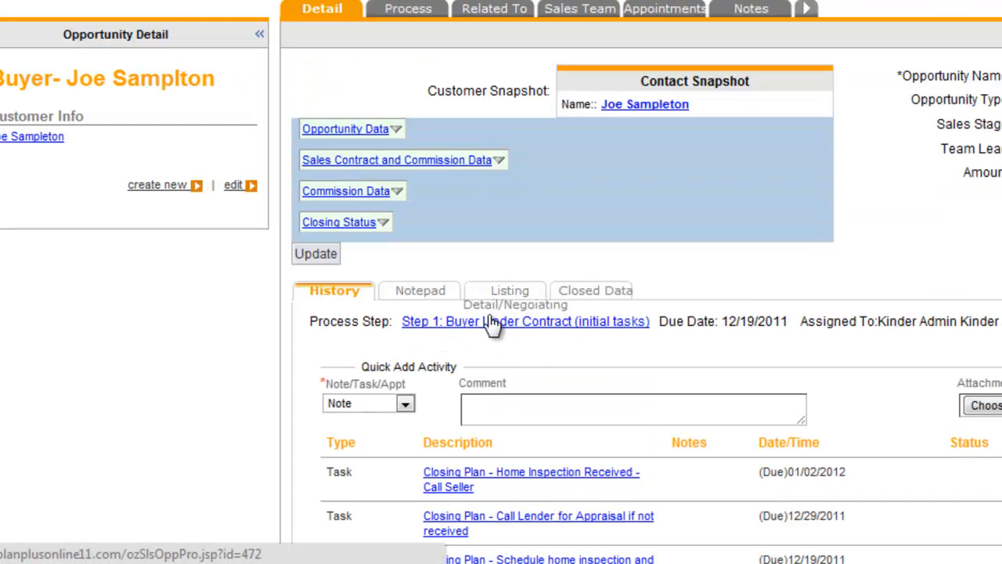
pyautogui.moveTo(826, 0)
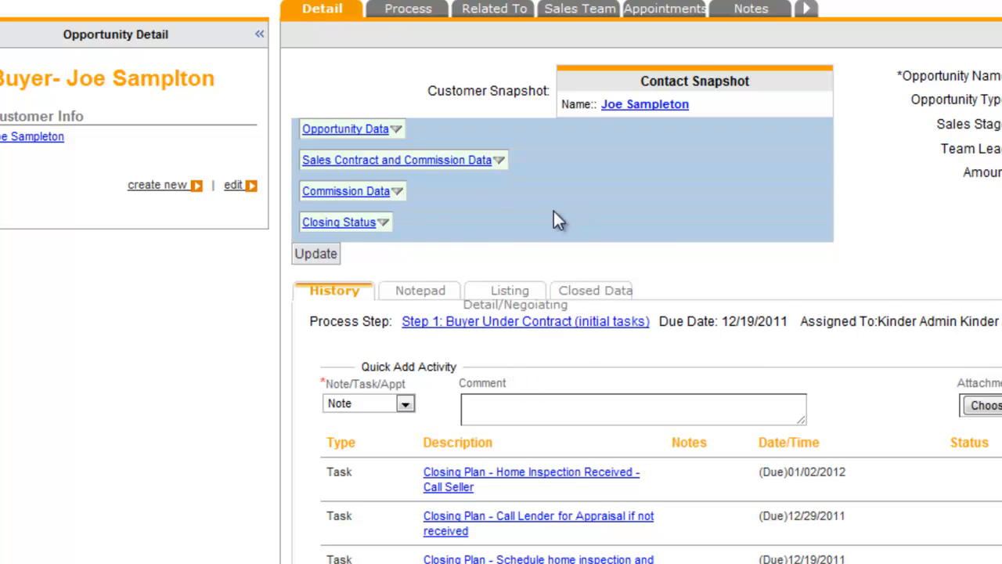
pyautogui.click(394, 132)
# - Enter city West Valley and zip 84001 in the opportunity data
pyautogui.click(521, 185)
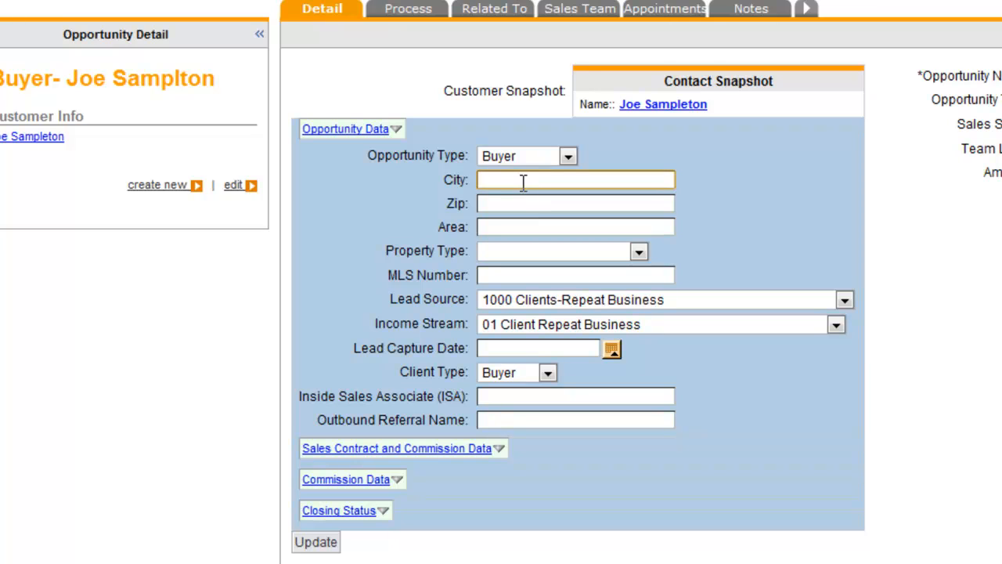
pyautogui.write('West Valley')
pyautogui.press('Tab')
pyautogui.write('8')
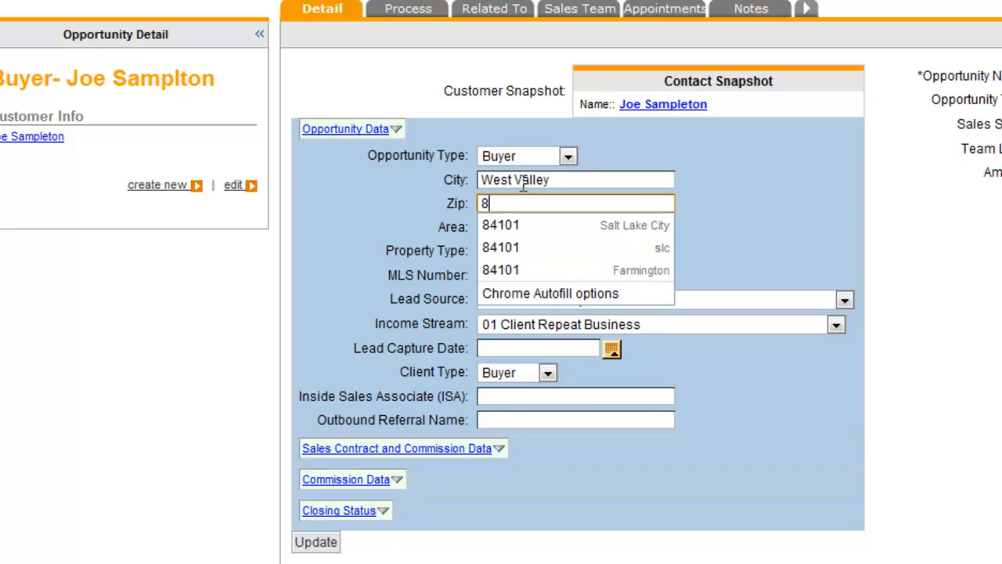
pyautogui.write('4001')
pyautogui.press('Tab')
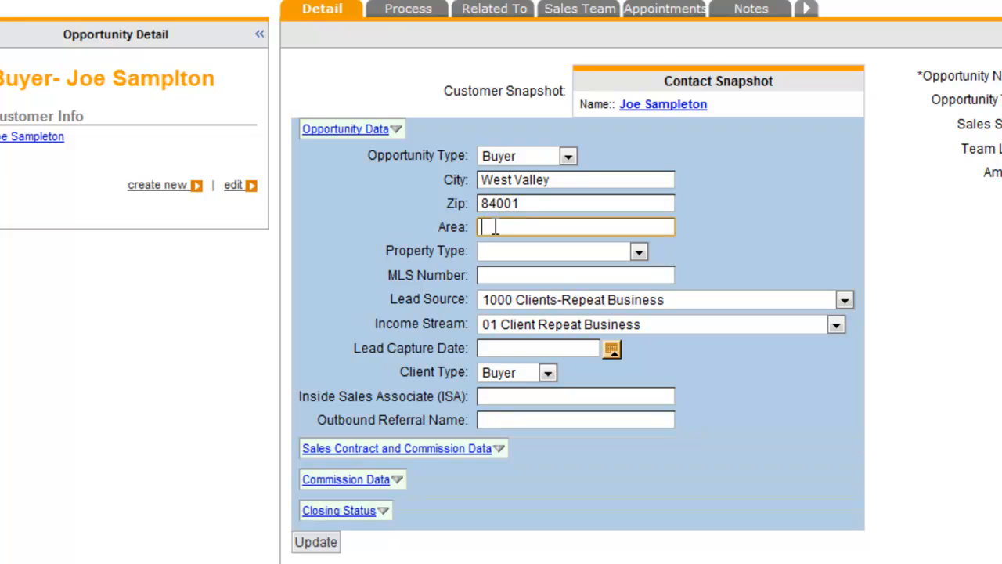
# - Set property type Single Family, MLS number 111222, and lead capture date 2011.DEC.19
pyautogui.click(517, 251)
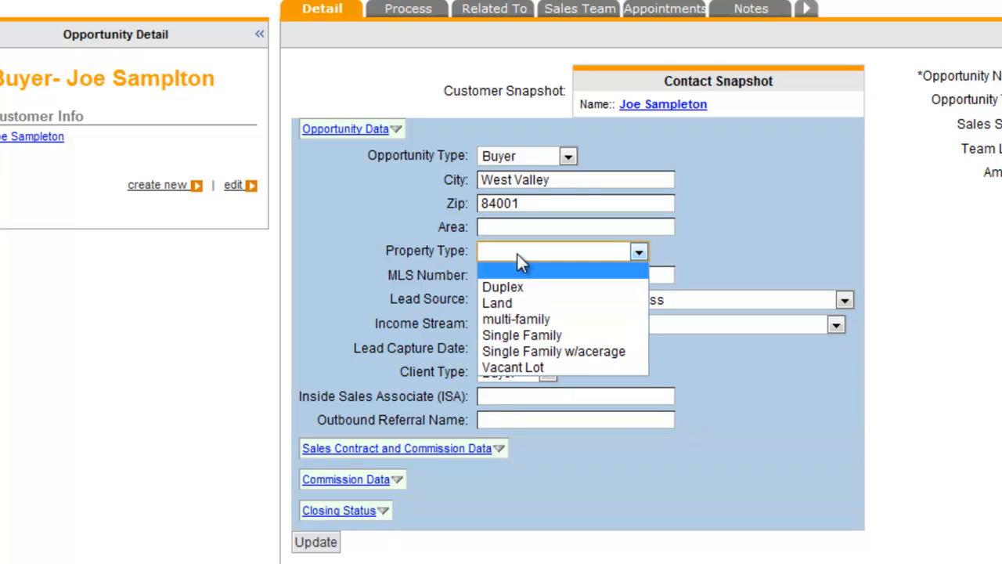
pyautogui.click(530, 334)
pyautogui.click(509, 274)
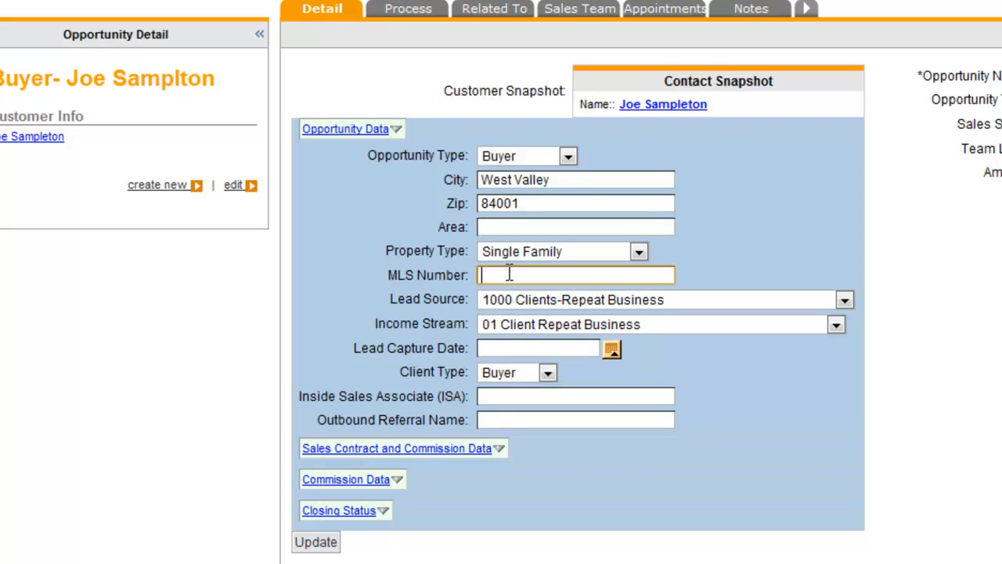
pyautogui.write('111222')
pyautogui.click(614, 352)
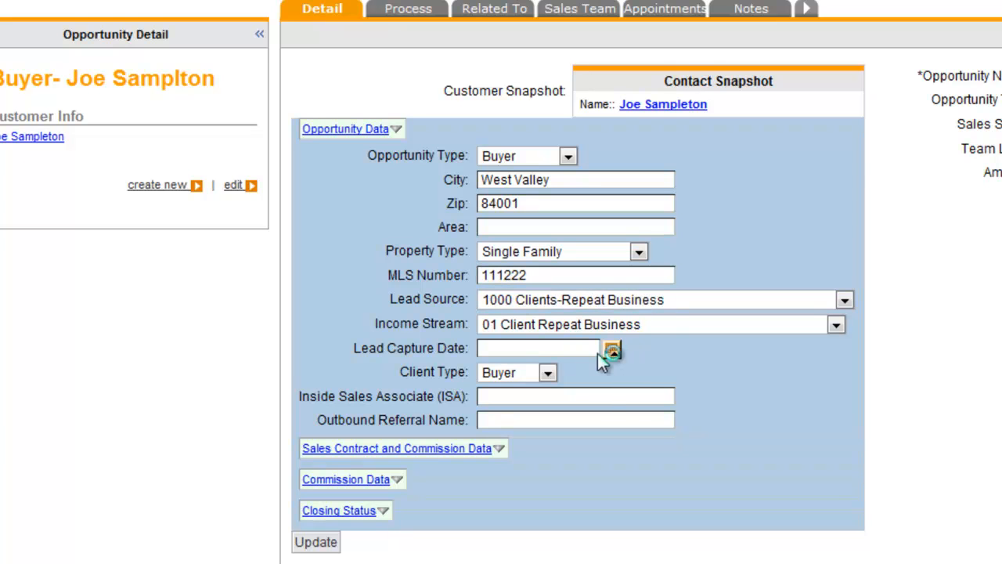
pyautogui.click(489, 311)
pyautogui.scroll(-2, 568, 416)
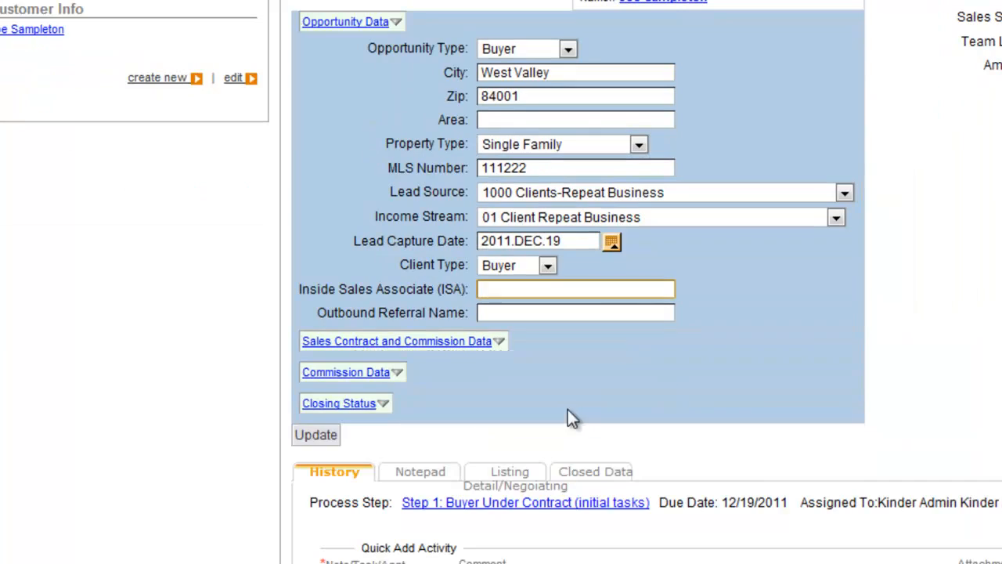
# - Set the contract data entry date to December 19 and sales price to 250000
pyautogui.click(446, 342)
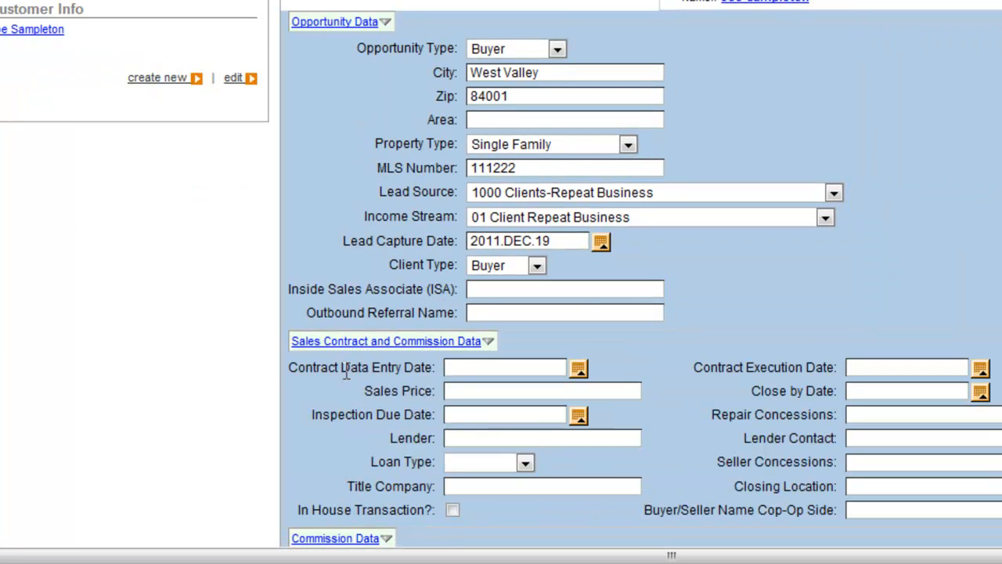
pyautogui.click(580, 368)
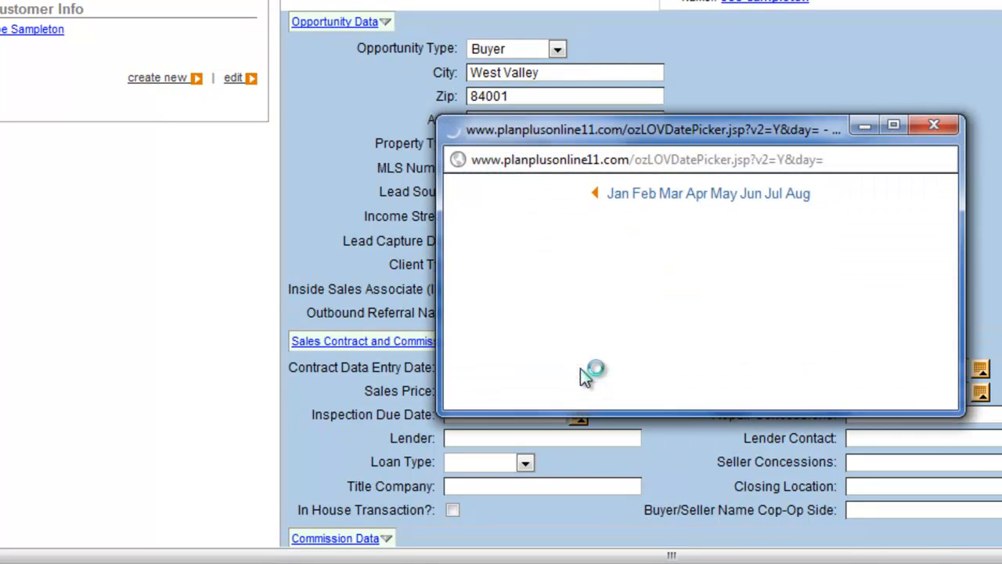
pyautogui.click(490, 313)
pyautogui.click(534, 387)
pyautogui.write('250000')
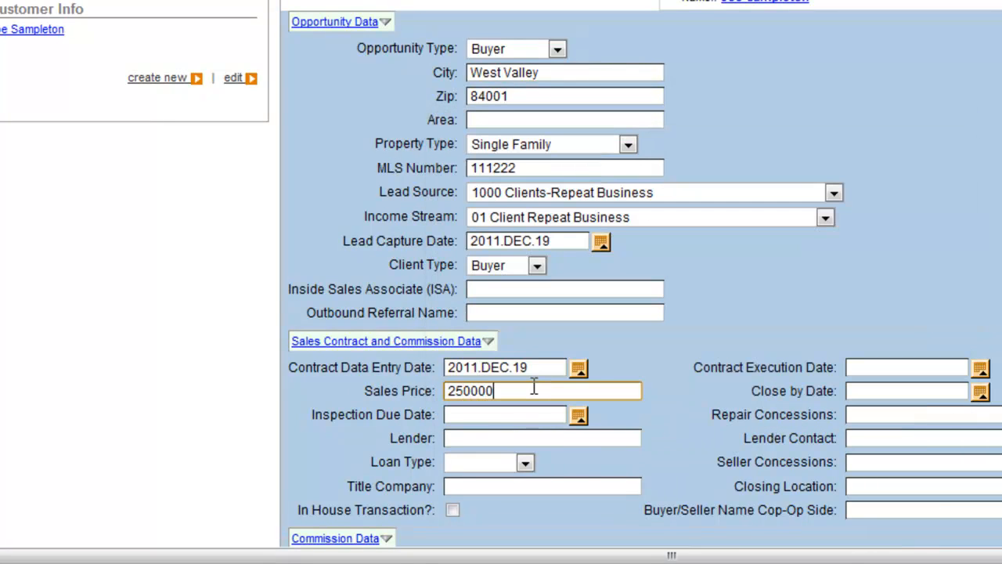
pyautogui.press('Tab')
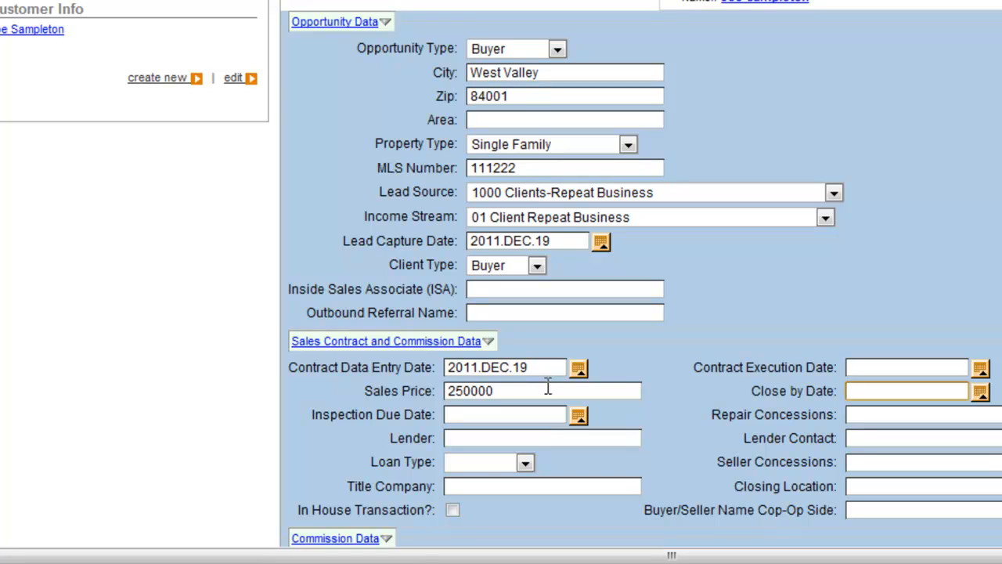
# - Set contract execution December 19, close-by January 19 2012, and inspection due December 30
pyautogui.click(979, 369)
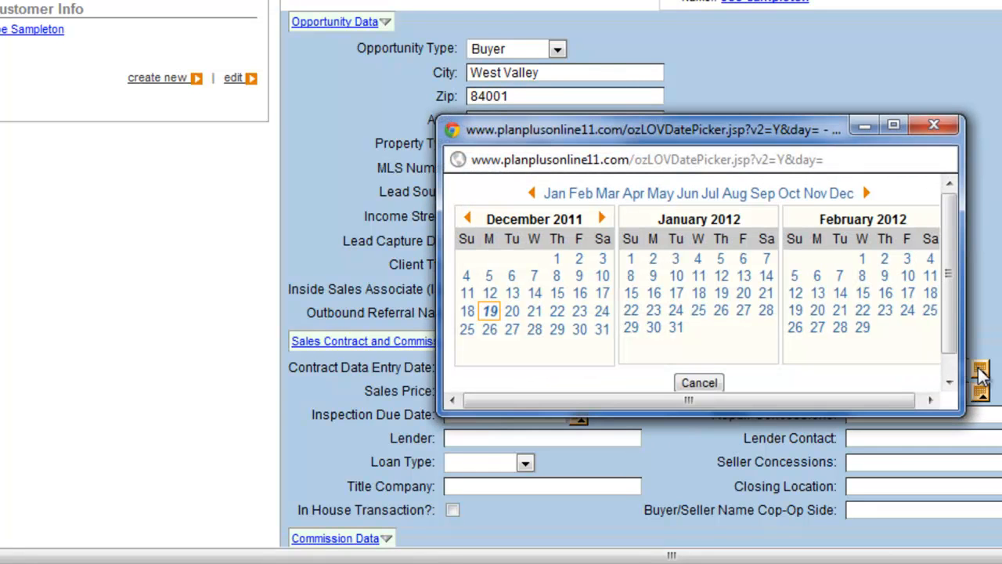
pyautogui.click(490, 312)
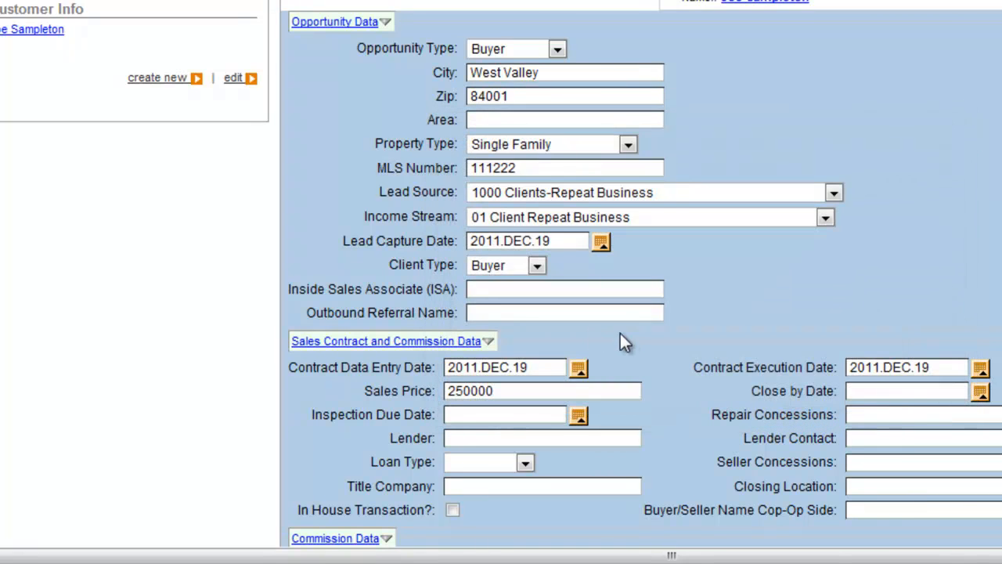
pyautogui.click(981, 392)
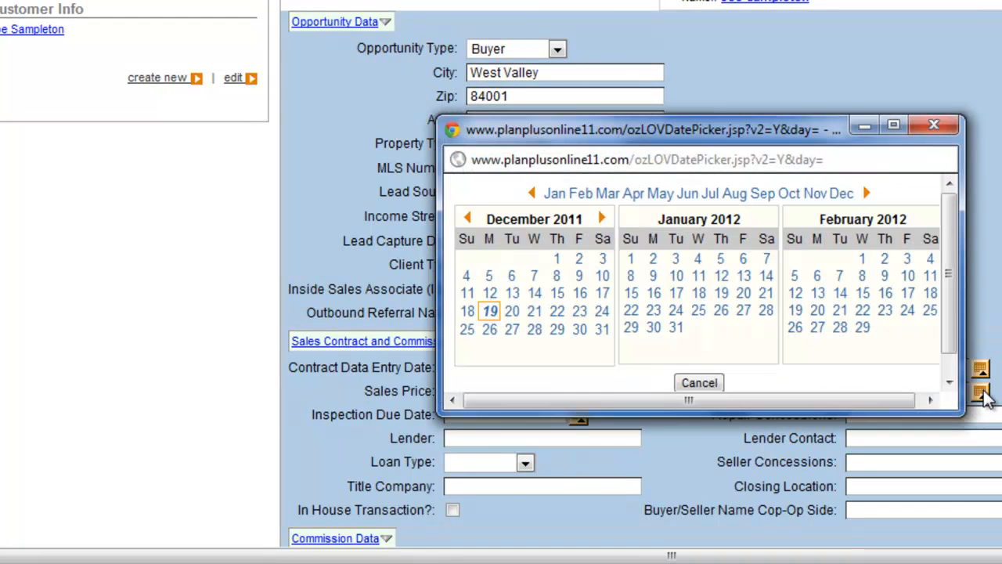
pyautogui.click(722, 308)
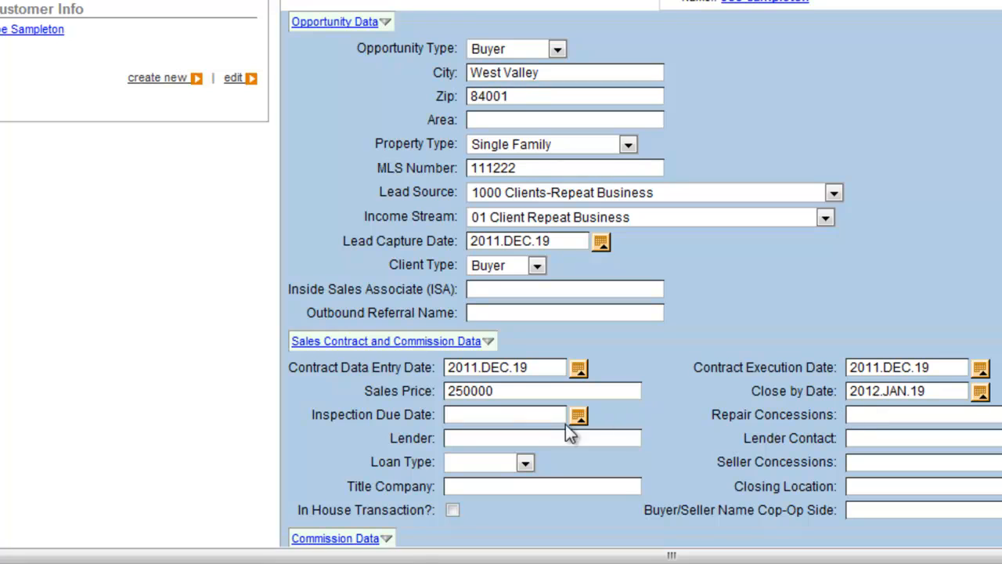
pyautogui.click(578, 415)
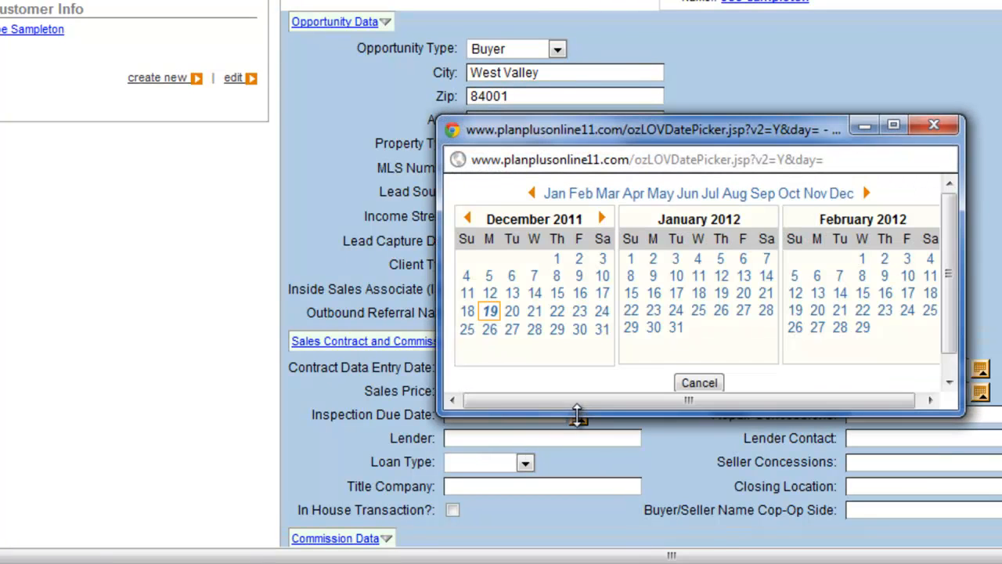
pyautogui.click(580, 330)
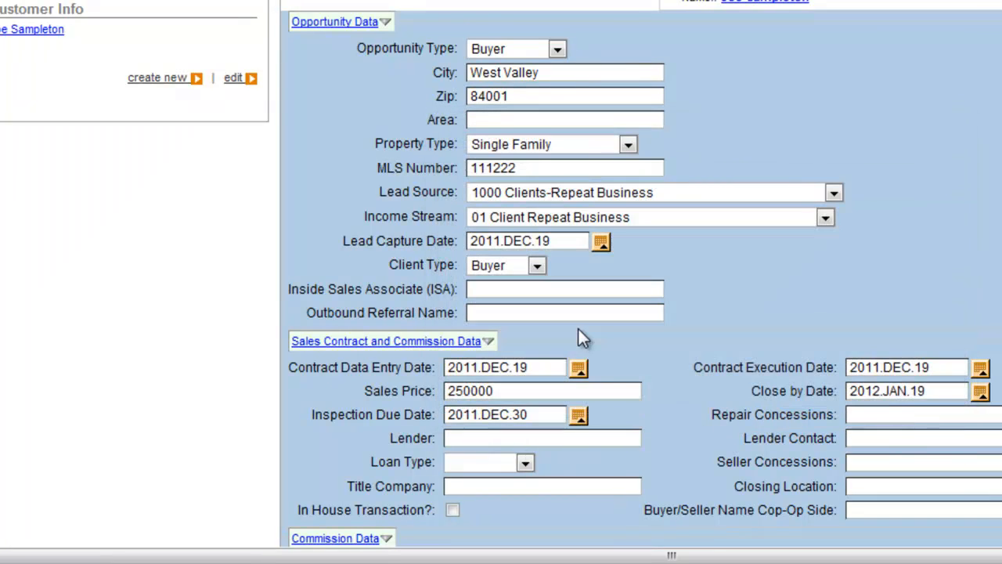
# - Enter lender ABC Mortgage, loan type Conv., and title company American
pyautogui.click(554, 437)
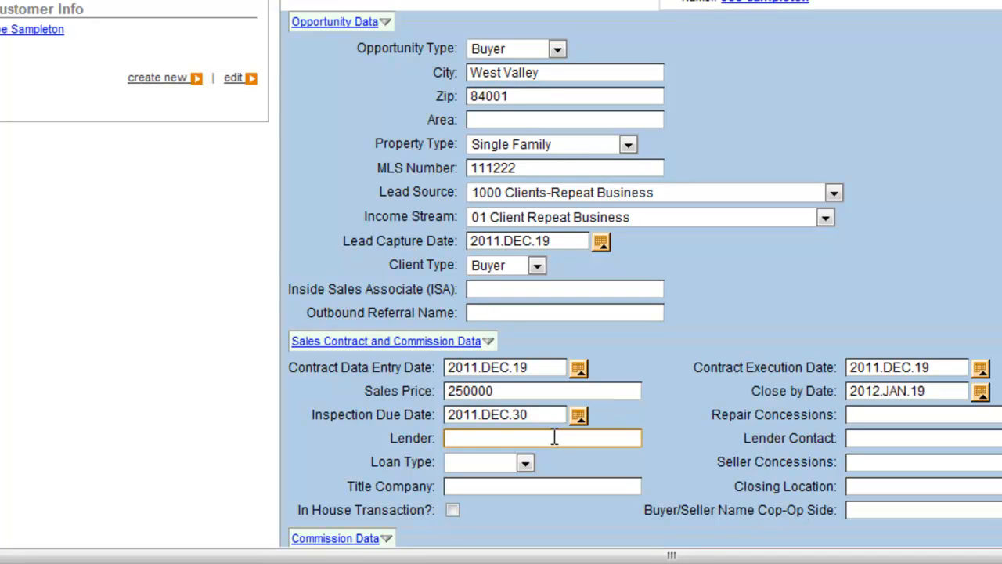
pyautogui.write('ABC MOrt')
pyautogui.write('tgag')
pyautogui.write('e')
pyautogui.click(525, 463)
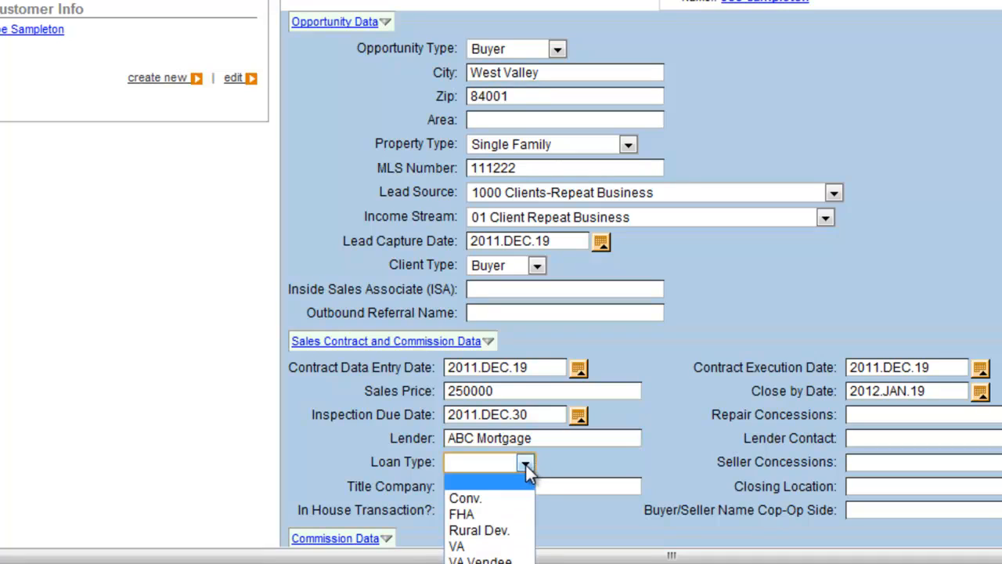
pyautogui.click(501, 498)
pyautogui.click(497, 487)
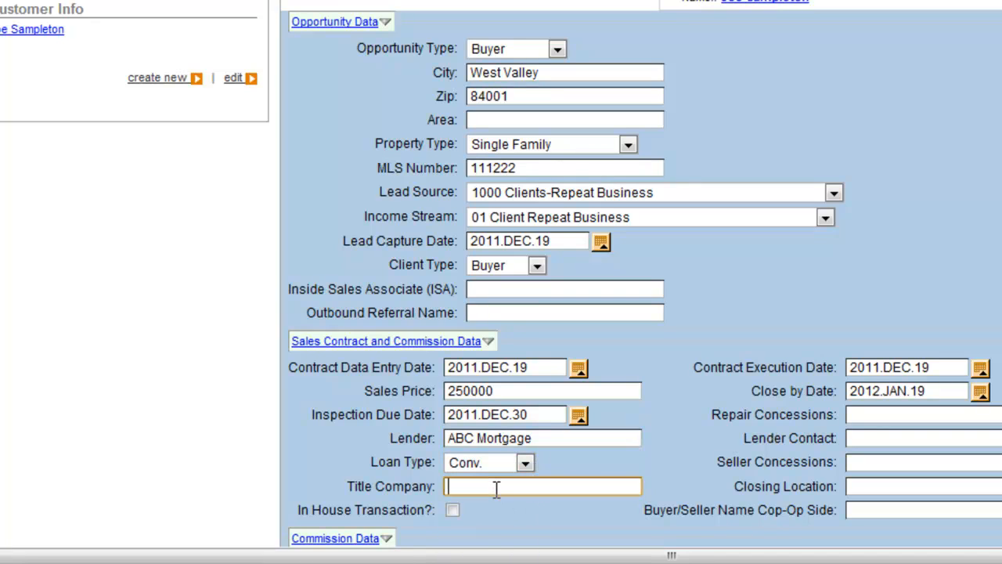
pyautogui.write('American')
# - Set repair concessions to none and seller concessions to 5000
pyautogui.click(870, 415)
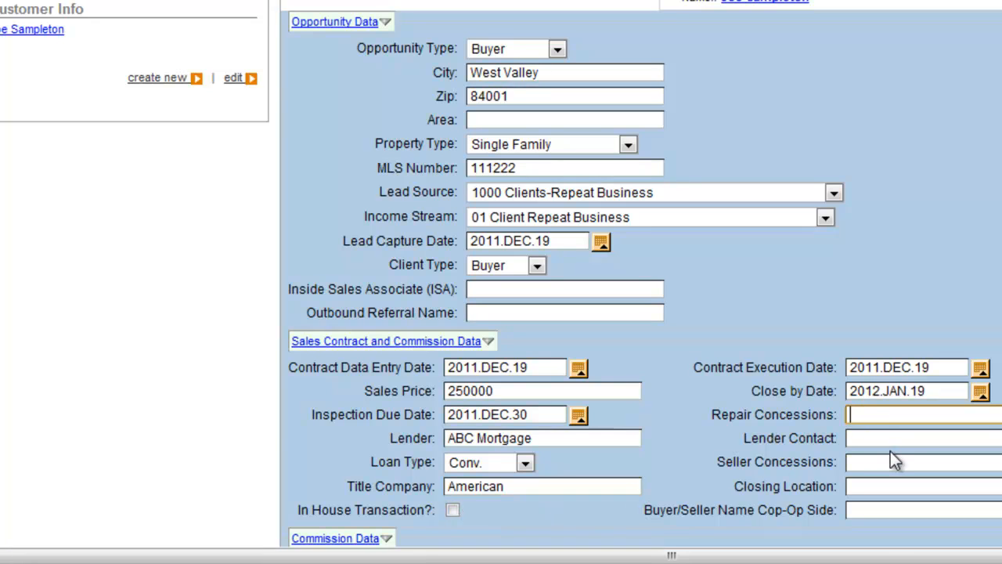
pyautogui.write('none')
pyautogui.press('Tab')
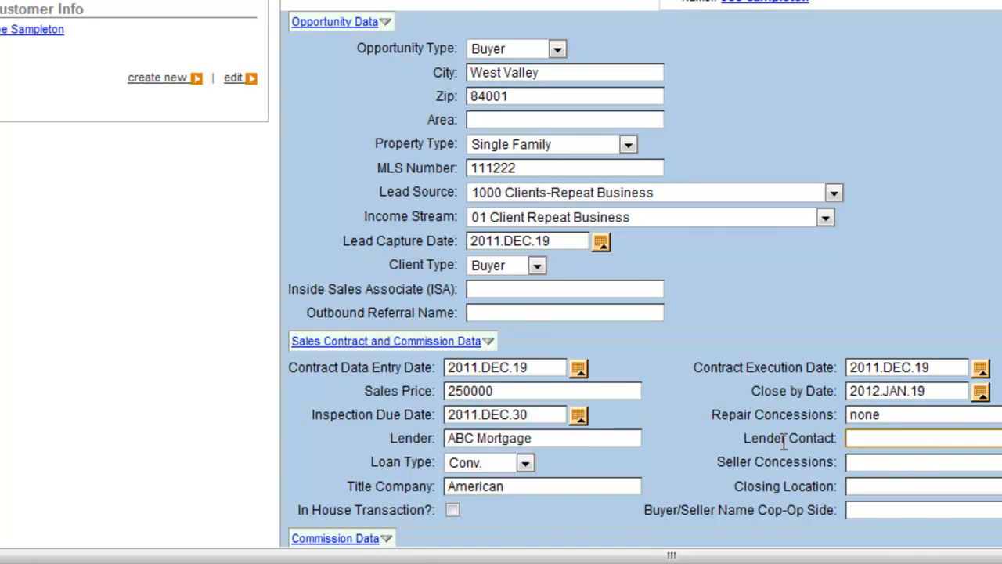
pyautogui.scroll(-3, 783, 443)
pyautogui.click(859, 247)
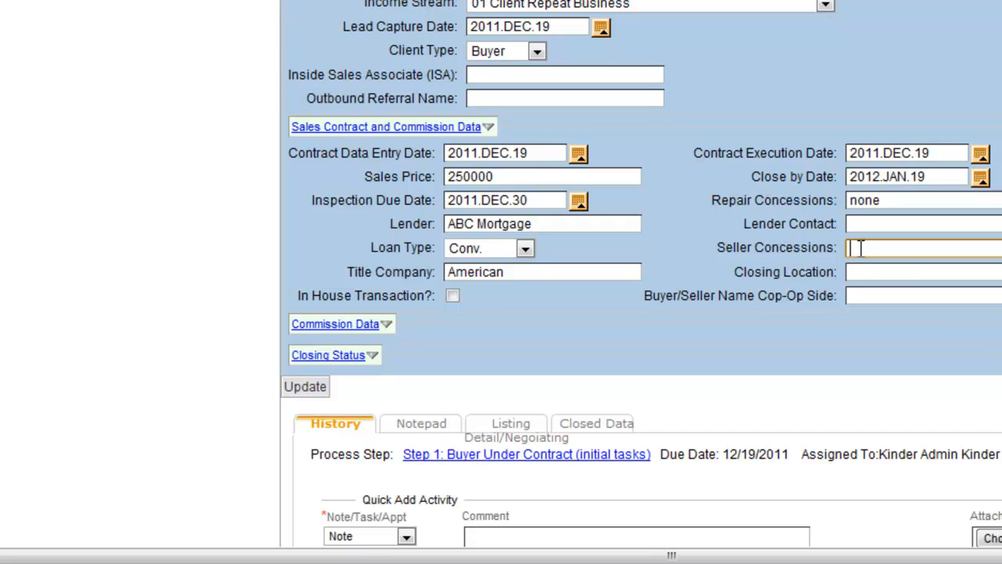
pyautogui.write('50')
pyautogui.press('Tab')
# - Fill closing location American, plus the co-op side and lender contact names
pyautogui.hotkey('ctrl', 'c')
pyautogui.press('Tab')
pyautogui.hotkey('ctrl', 'v')
pyautogui.press('Tab')
pyautogui.press('Tab')
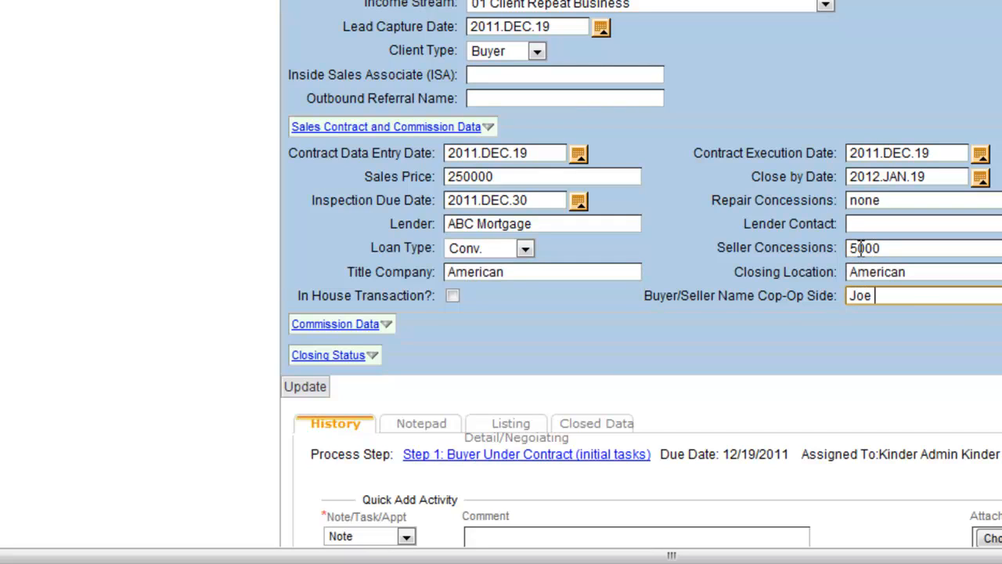
pyautogui.click(884, 226)
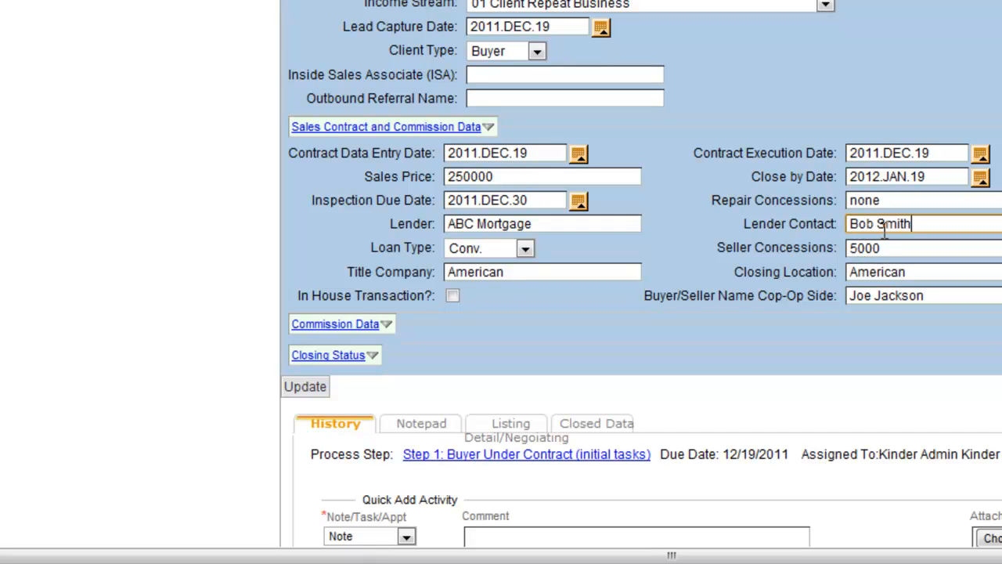
pyautogui.click(386, 322)
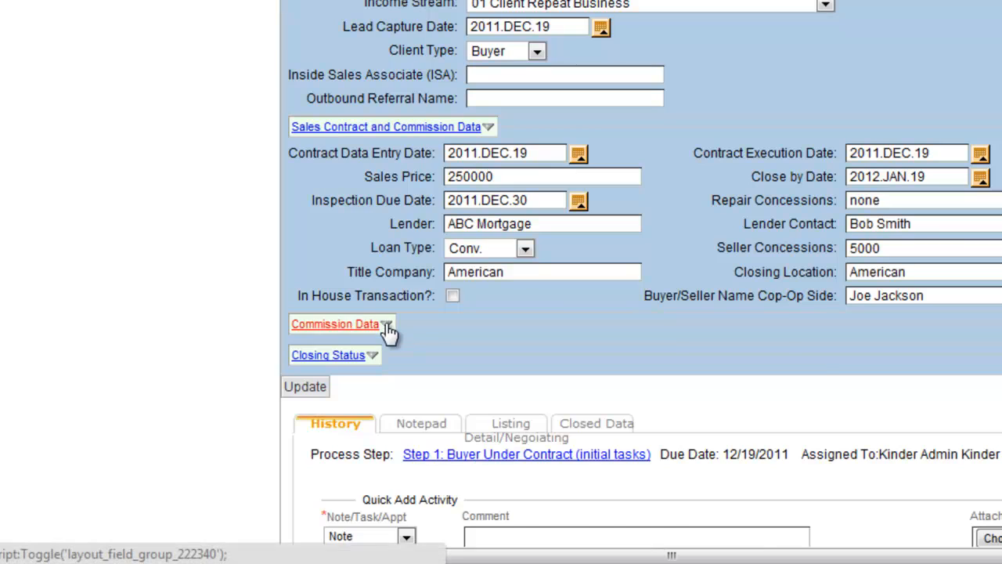
# - Enter ISA rate .00, referral .20, team lead .4, commission .03, bonus 500, fee 195
pyautogui.click(513, 350)
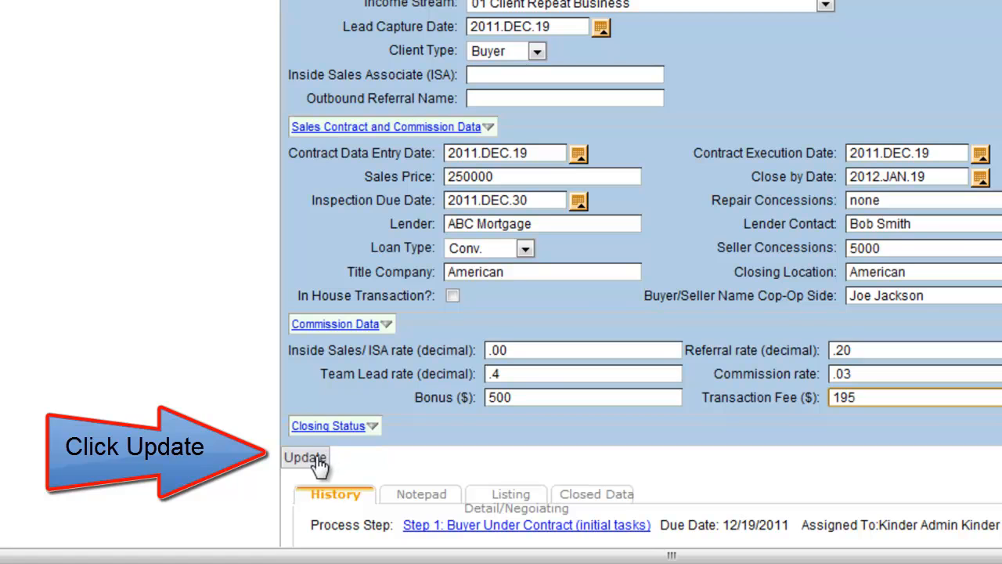
pyautogui.click(344, 429)
# - Mark earnest money received and appraisal ordered, schedule inspection December 26, and update the opportunity
pyautogui.scroll(-3, 344, 435)
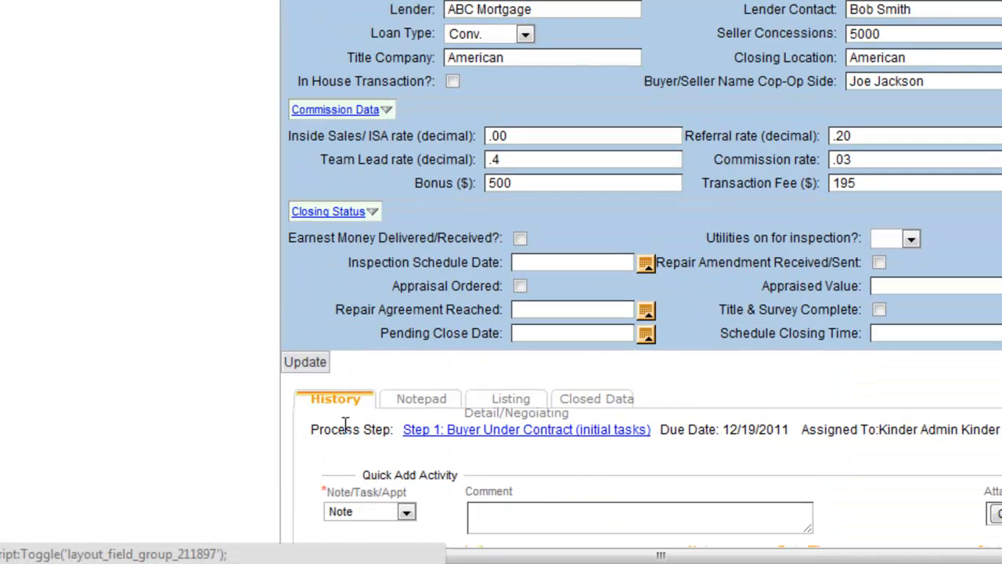
pyautogui.click(521, 239)
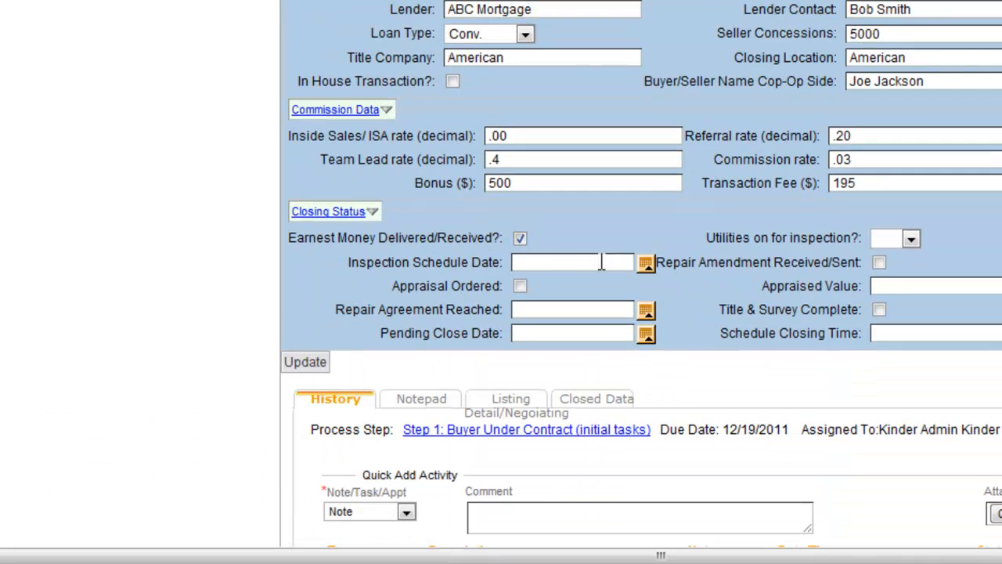
pyautogui.click(647, 264)
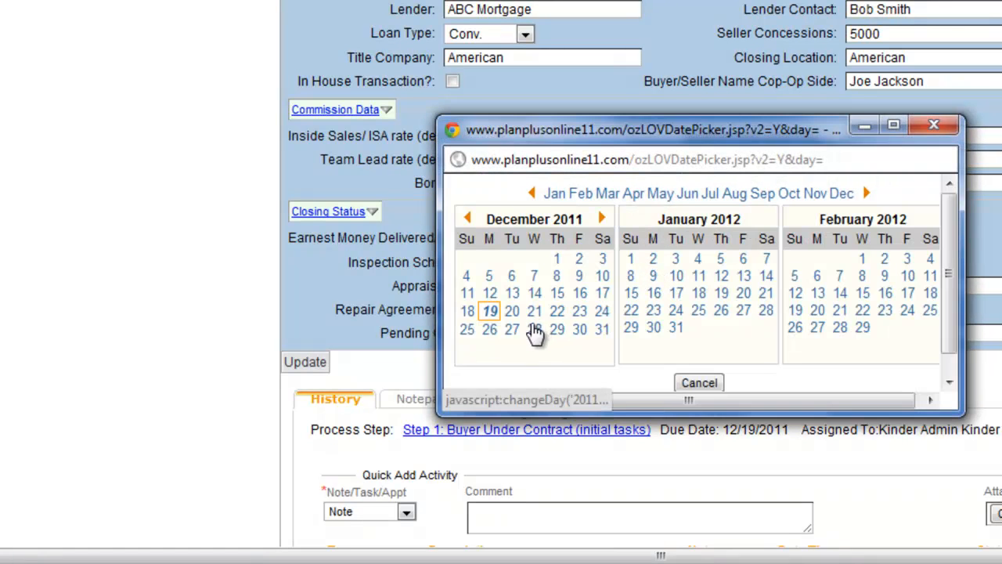
pyautogui.click(491, 330)
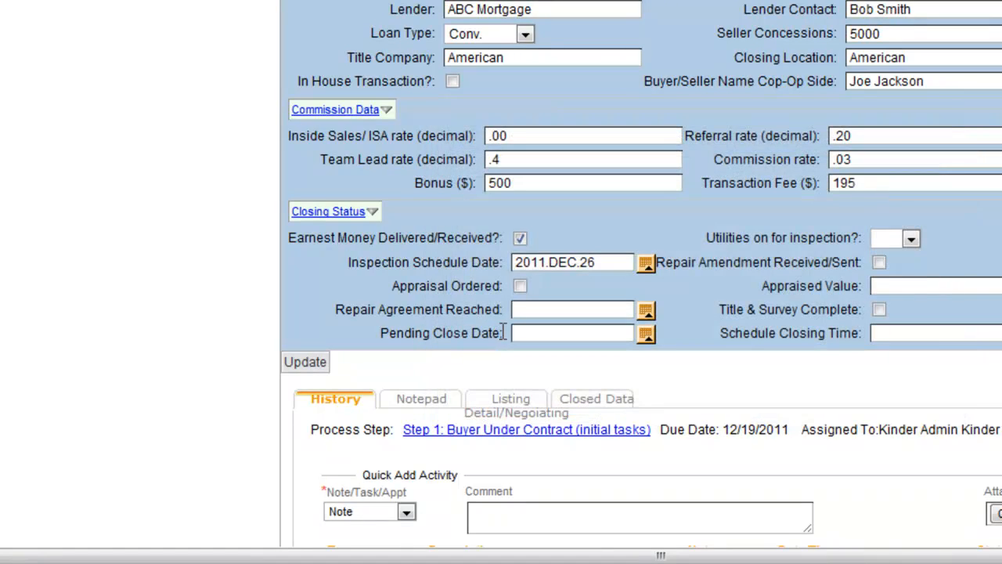
pyautogui.click(521, 286)
pyautogui.click(533, 311)
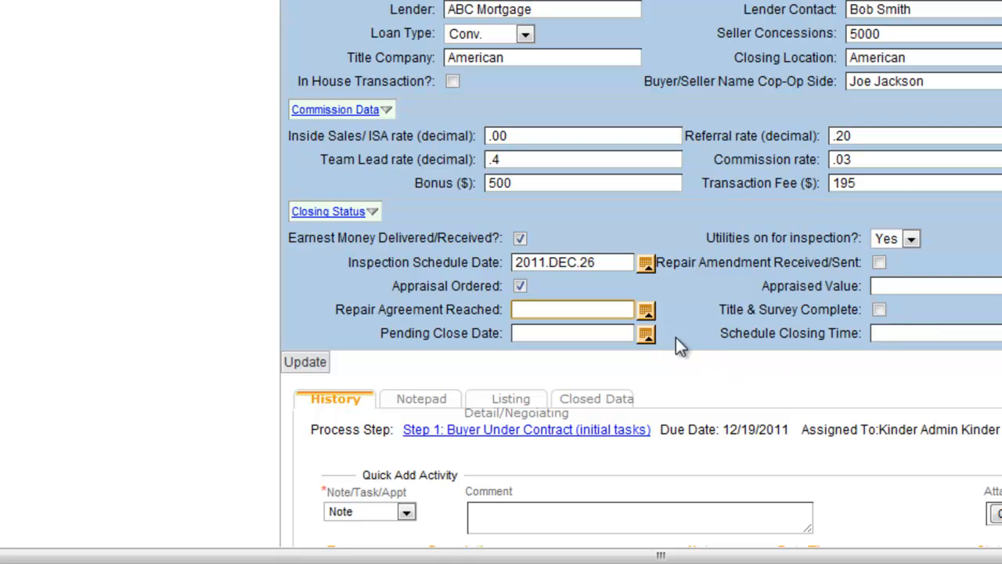
pyautogui.click(307, 362)
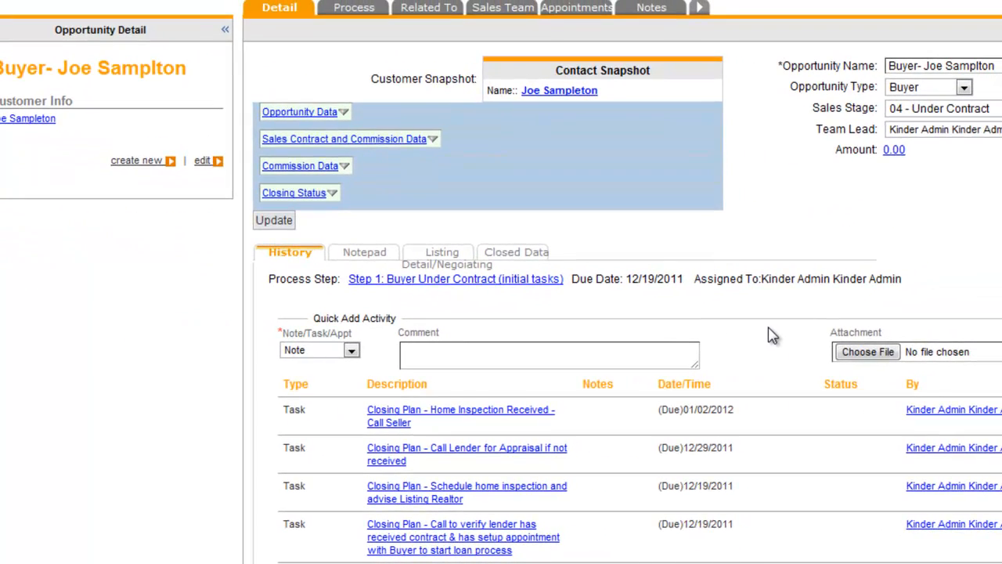
# - Check the four Step 1 Closing Plan tasks listed in the saved opportunity's history
pyautogui.scroll(-2, 472, 464)
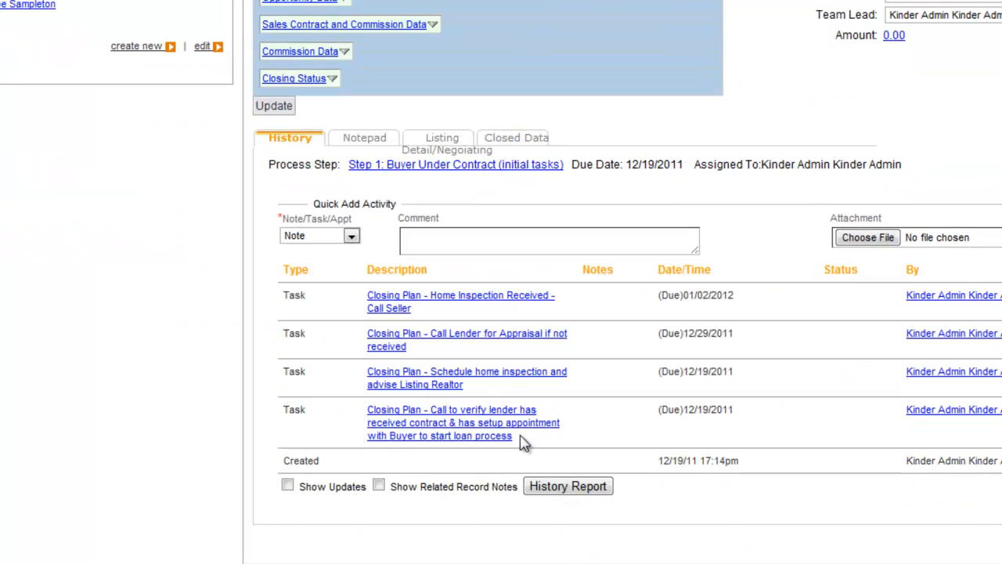
pyautogui.scroll(4, 462, 427)
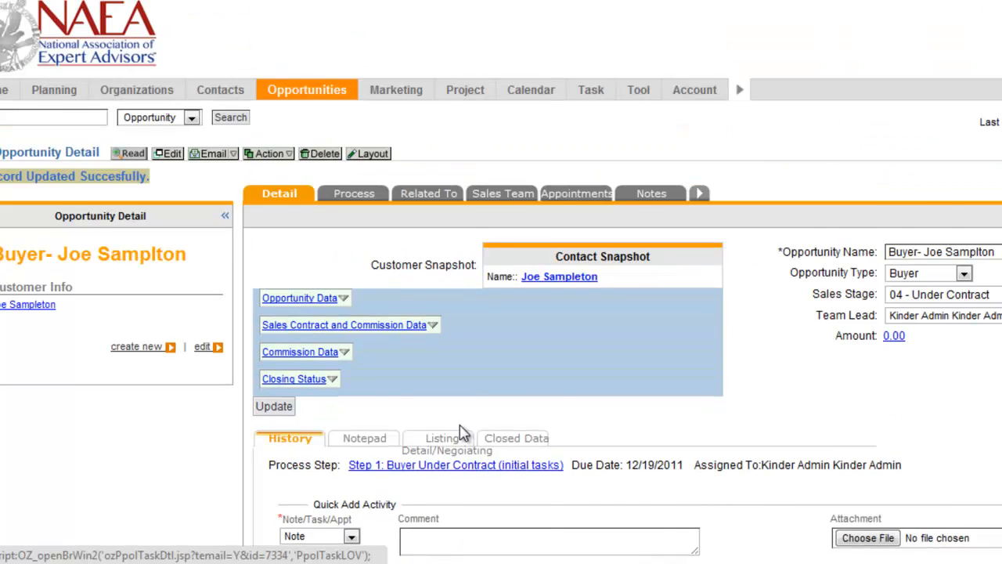
pyautogui.scroll(-1, 460, 427)
pyautogui.scroll(1, 3, 98)
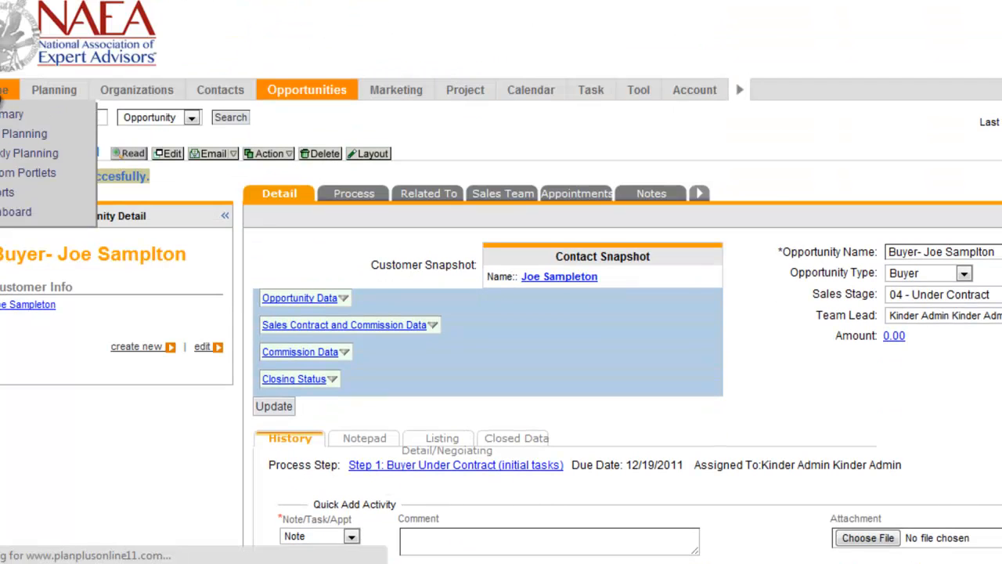
pyautogui.click(3, 101)
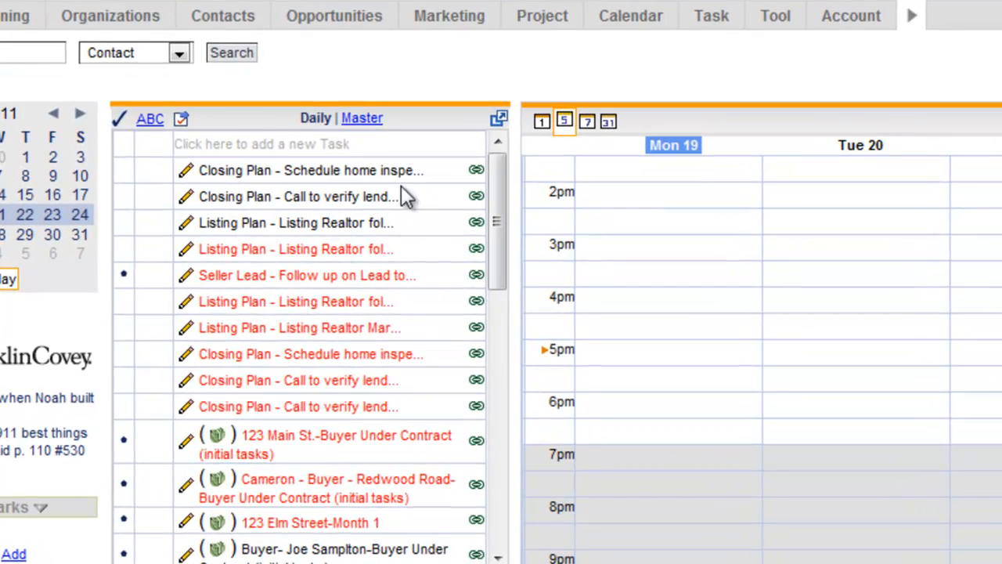
# - Complete the schedule-inspection and verify-lender tasks on Home, then open the linked opportunity
pyautogui.click(477, 172)
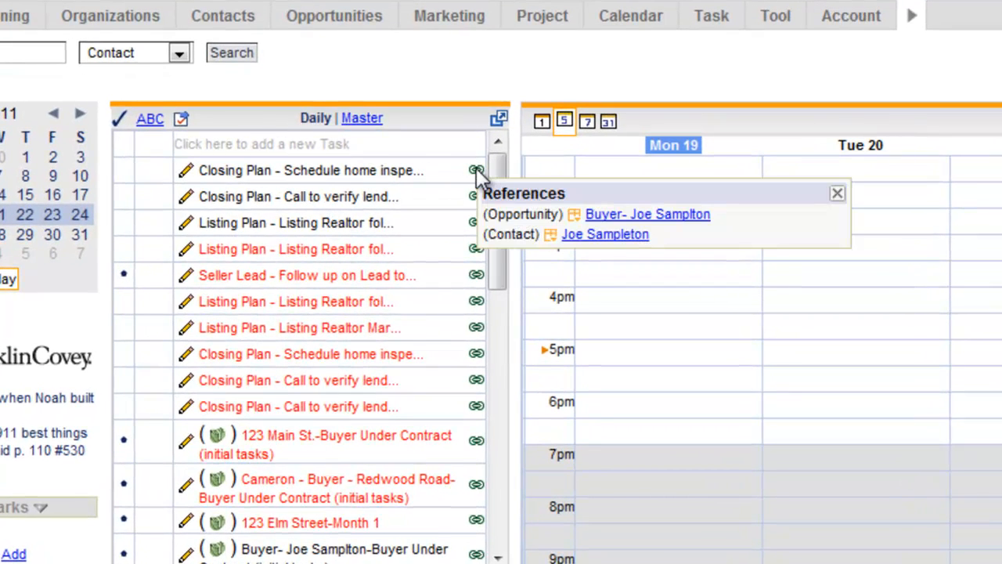
pyautogui.click(647, 219)
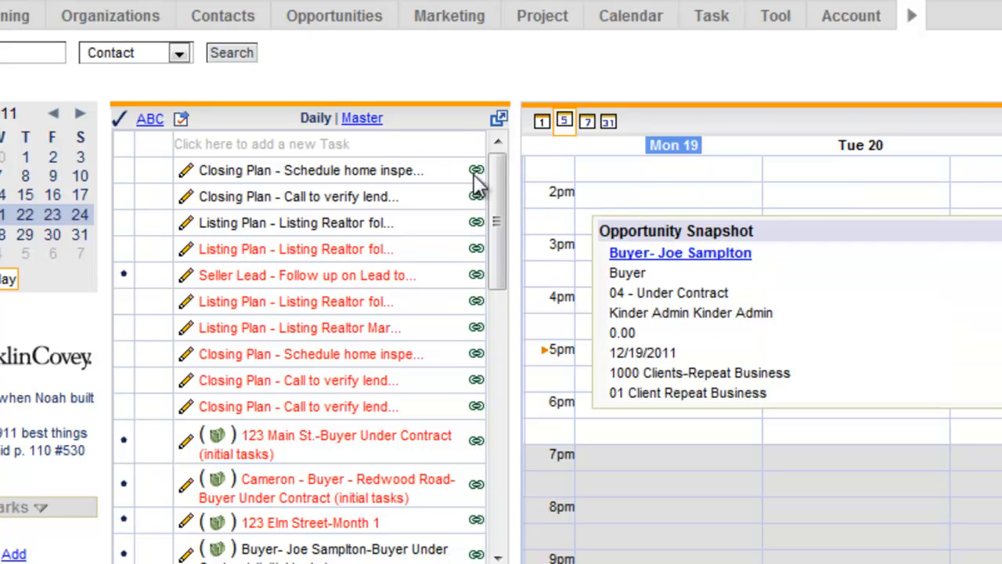
pyautogui.click(126, 179)
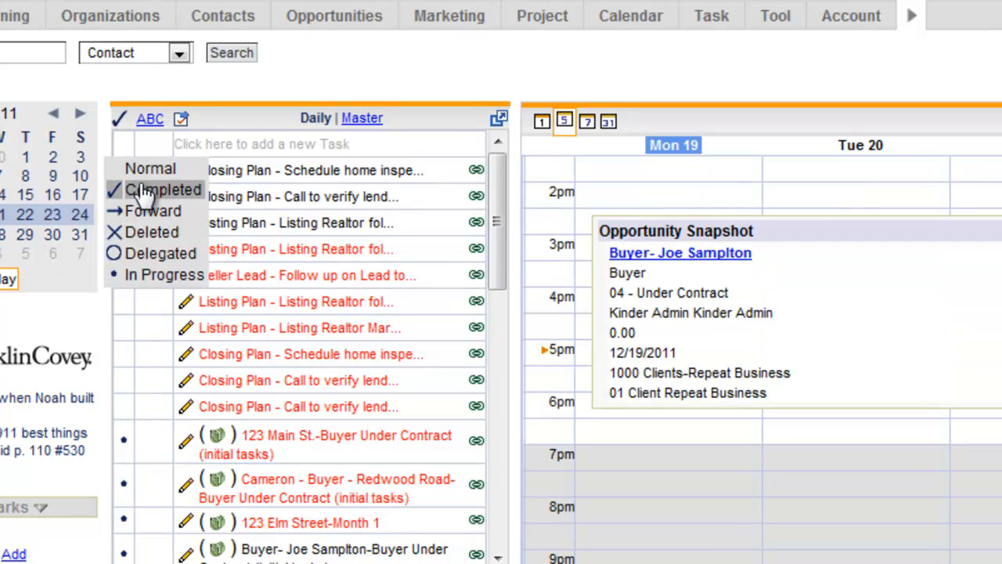
pyautogui.click(147, 189)
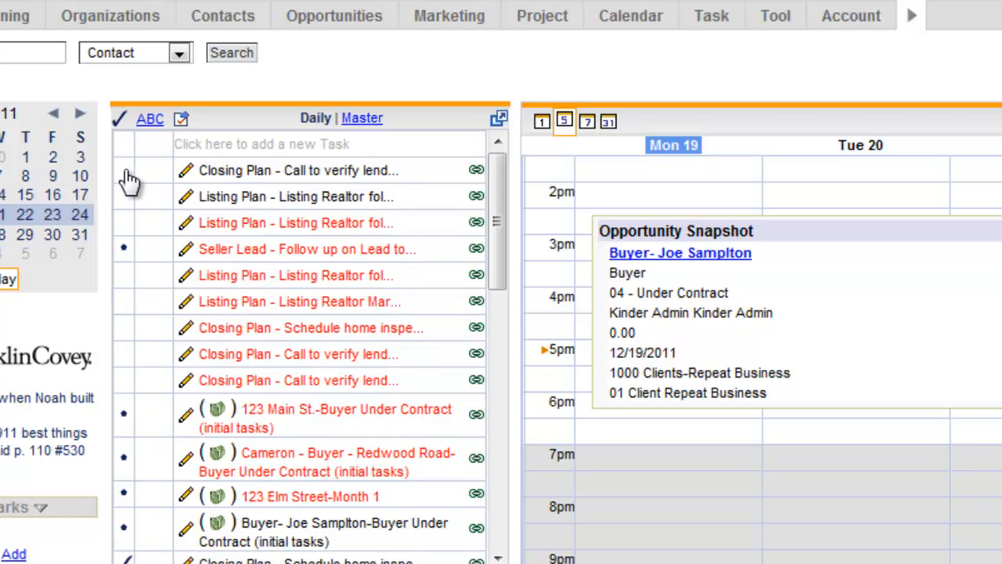
pyautogui.click(128, 179)
pyautogui.click(152, 194)
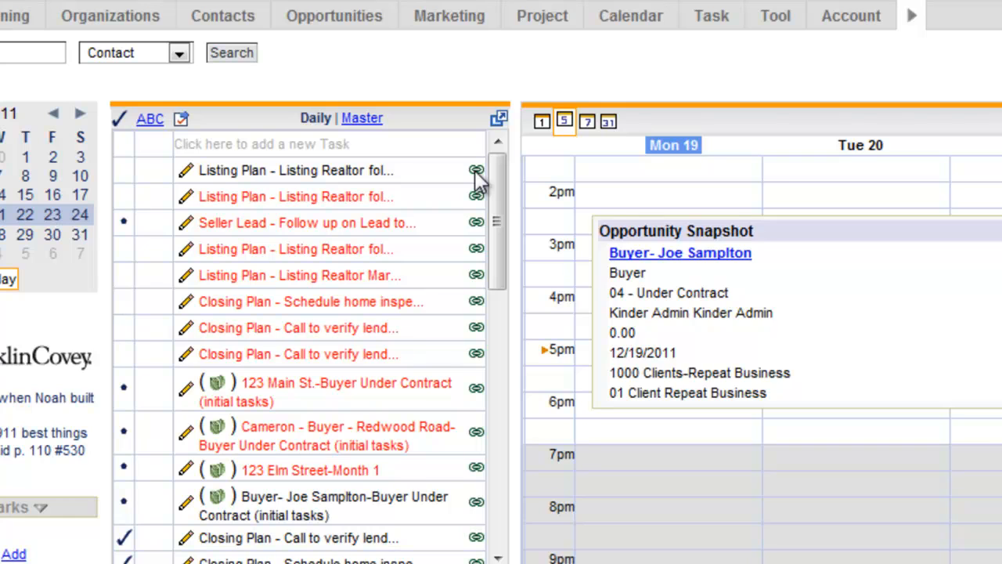
pyautogui.click(477, 172)
pyautogui.click(639, 216)
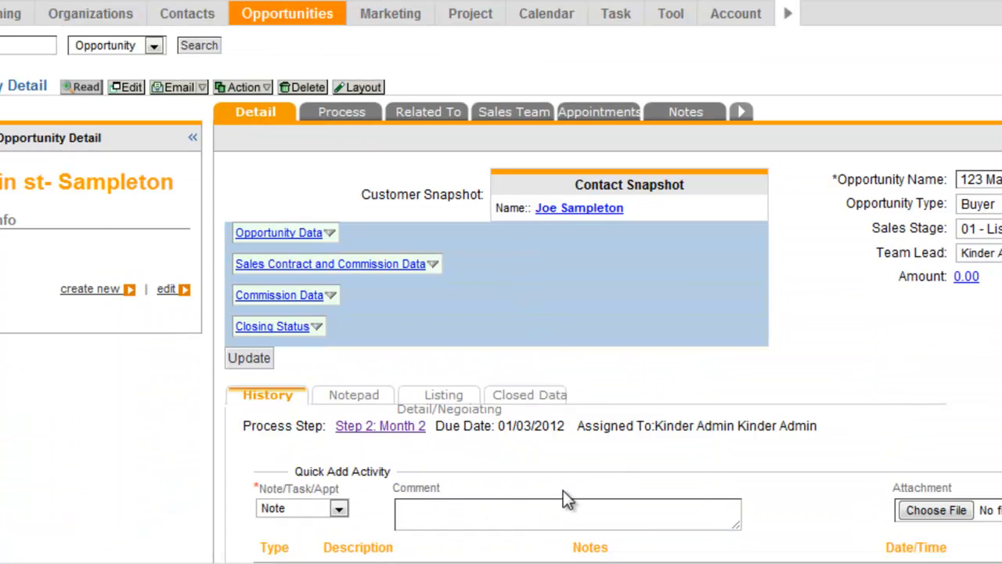
# - Confirm both tasks show COMPLETED, then open the Step 1: Buyer Under Contract details
pyautogui.scroll(-4, 407, 467)
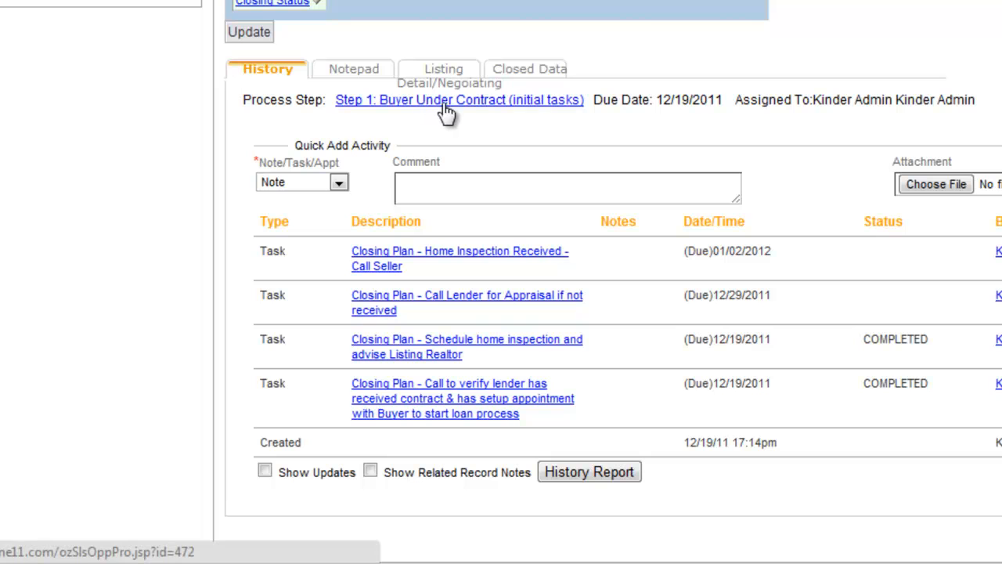
pyautogui.scroll(1, 428, 154)
pyautogui.scroll(2, 322, 220)
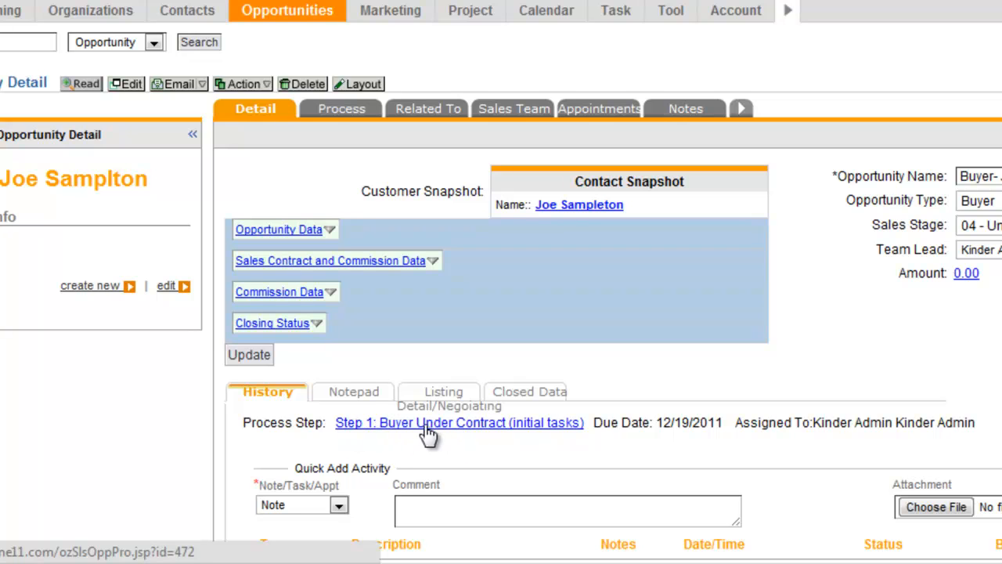
pyautogui.click(453, 428)
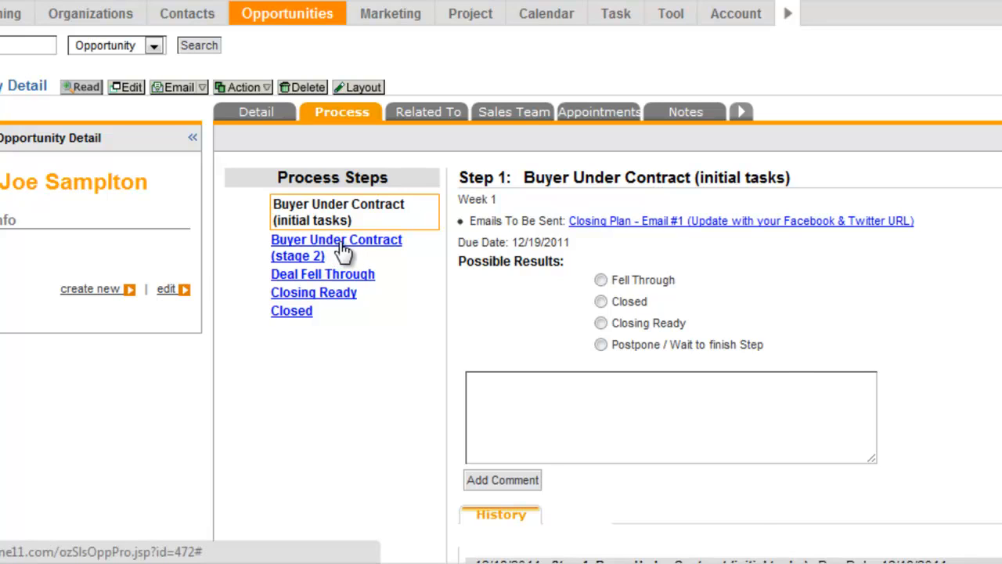
# - Advance the opportunity to Buyer Under Contract (stage 2), due in 3 days on 12/22/2011
pyautogui.click(343, 249)
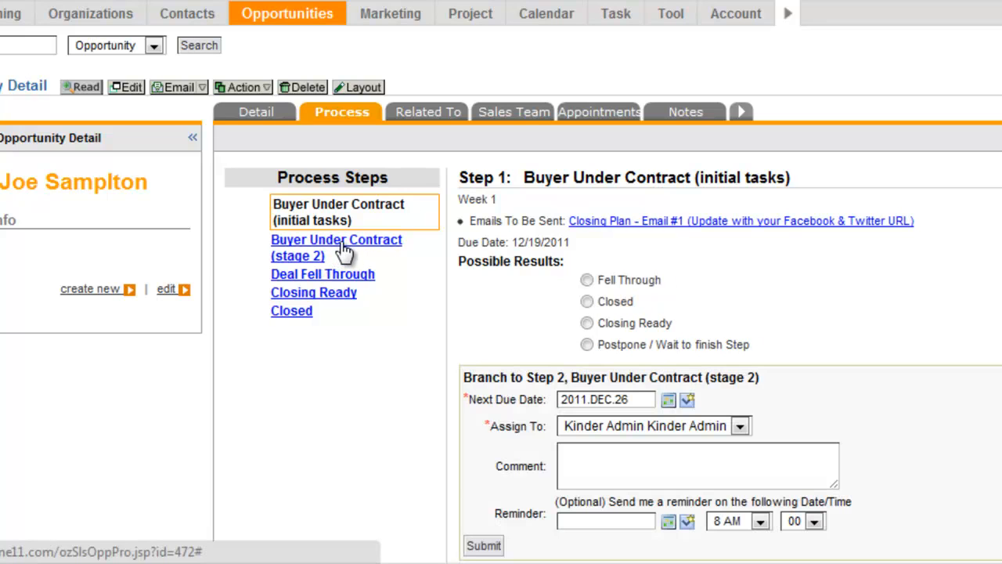
pyautogui.click(687, 401)
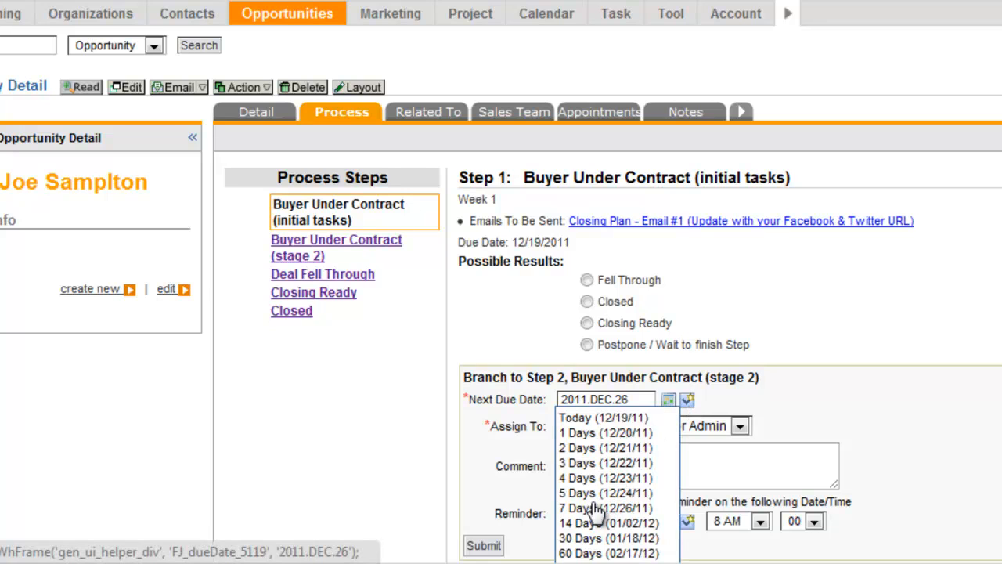
pyautogui.click(586, 463)
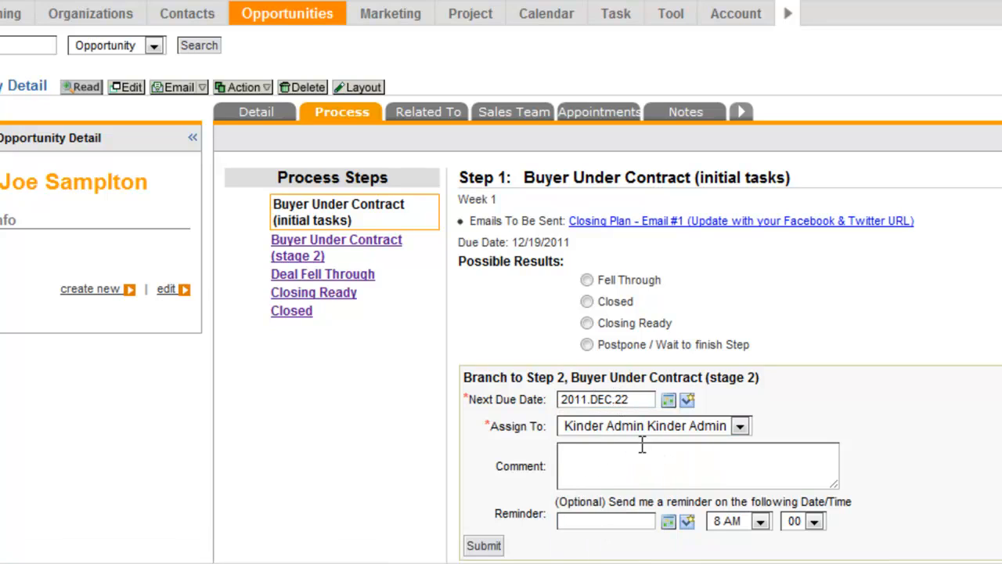
pyautogui.click(599, 479)
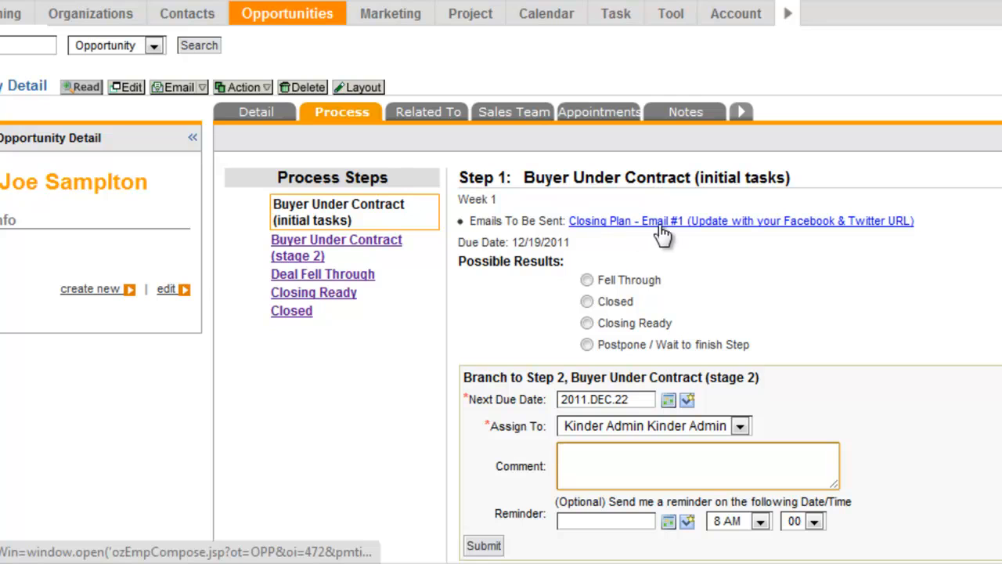
pyautogui.click(484, 544)
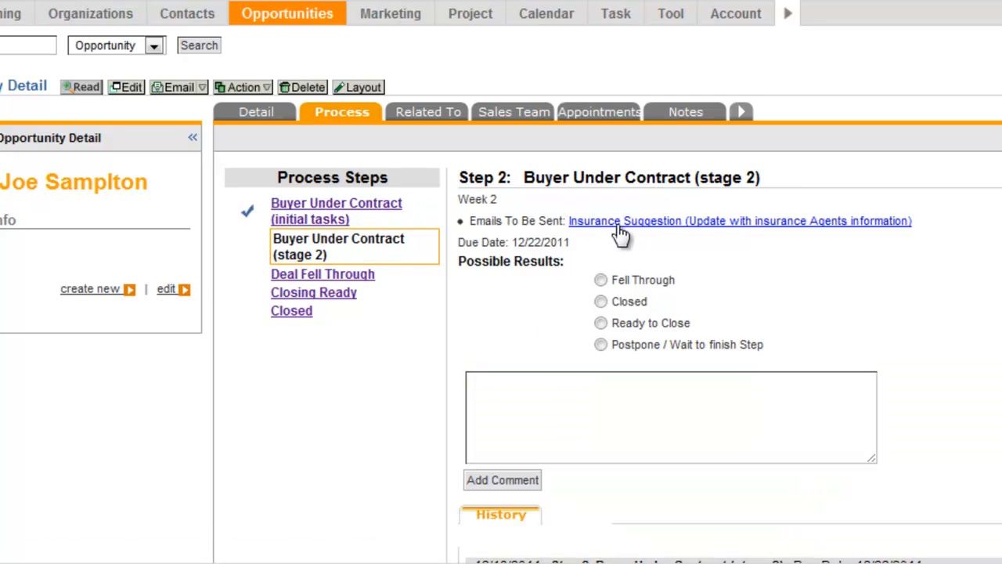
# - Open the Insurance Suggestion email, review the Step 2 due date and assignee, then head home
pyautogui.click(654, 229)
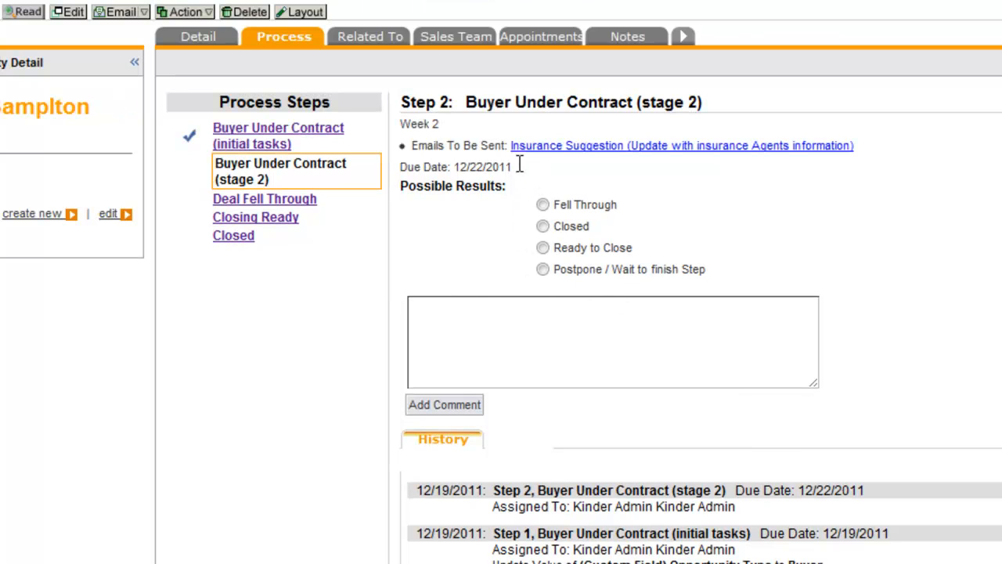
pyautogui.moveTo(518, 166); pyautogui.dragTo(457, 165)
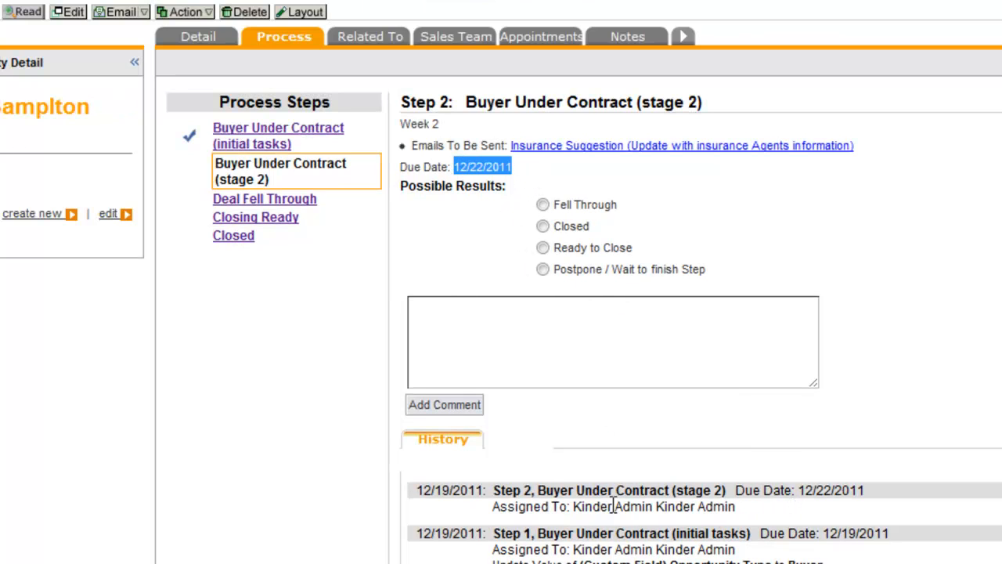
pyautogui.moveTo(735, 507); pyautogui.dragTo(585, 492)
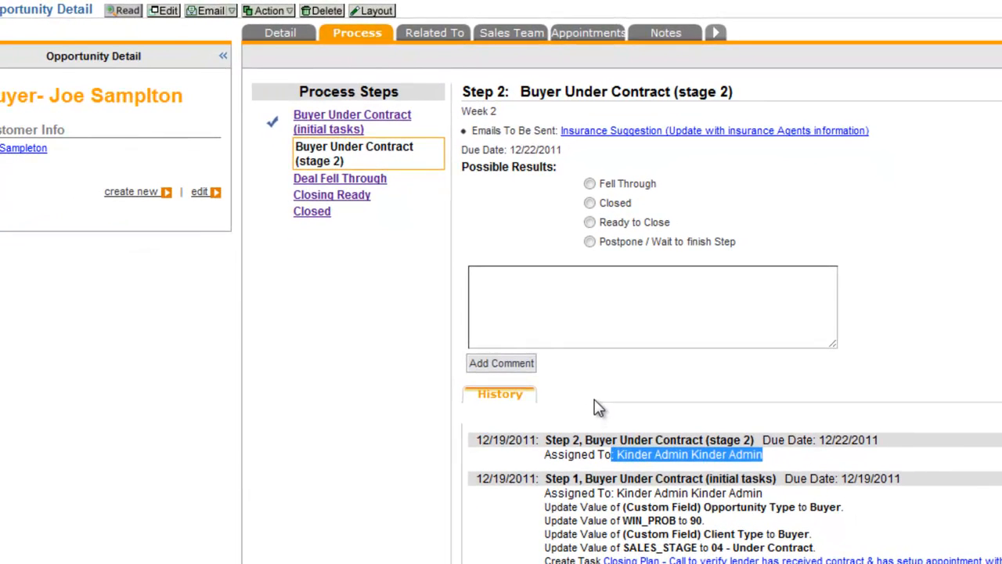
pyautogui.click(571, 440)
pyautogui.scroll(3, 555, 345)
pyautogui.moveTo(3, 108)
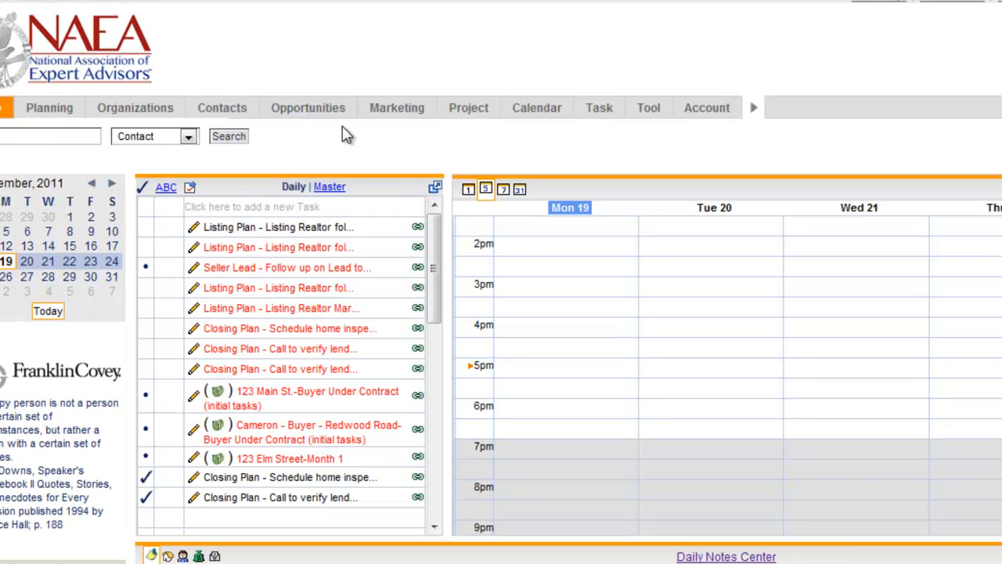
# - Filter the Opportunities list to Sales Stage 04 - Under Contract and open the buyer opportunity
pyautogui.moveTo(320, 121)
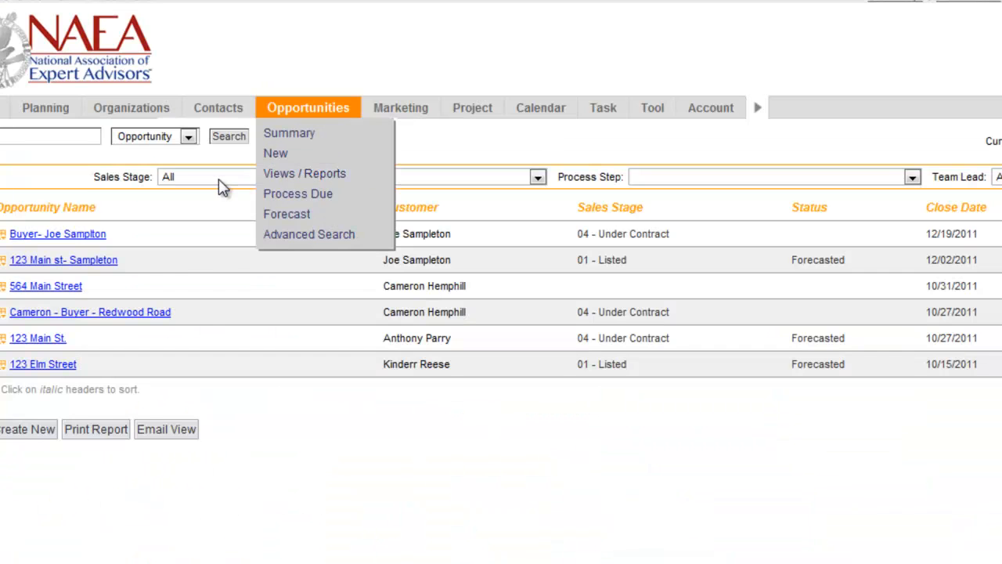
pyautogui.click(219, 178)
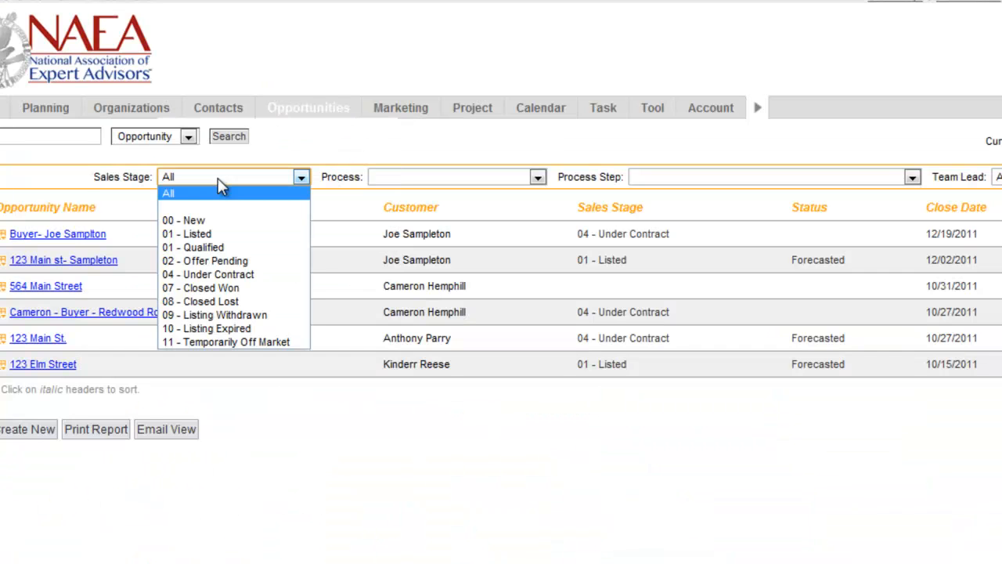
pyautogui.click(237, 276)
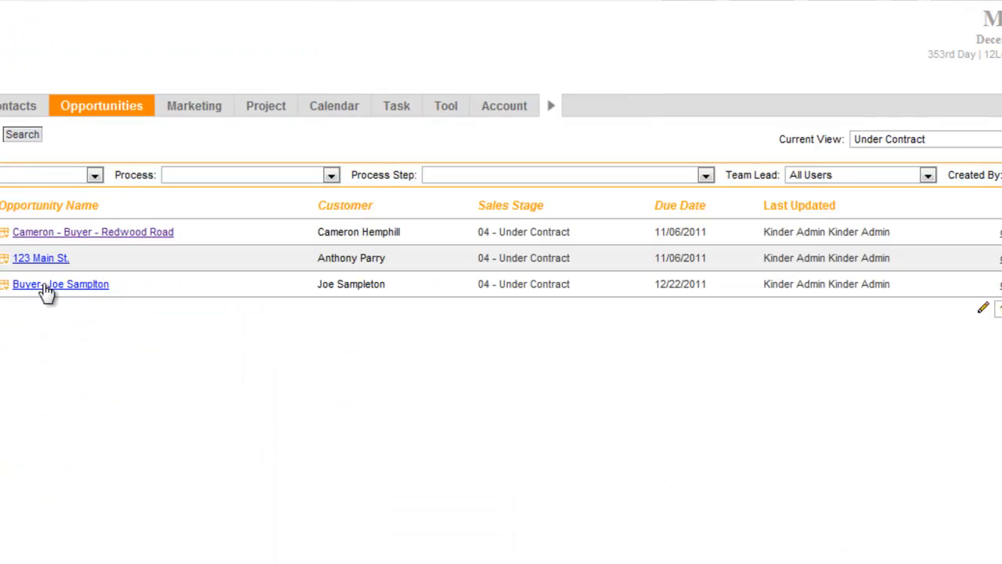
pyautogui.click(45, 291)
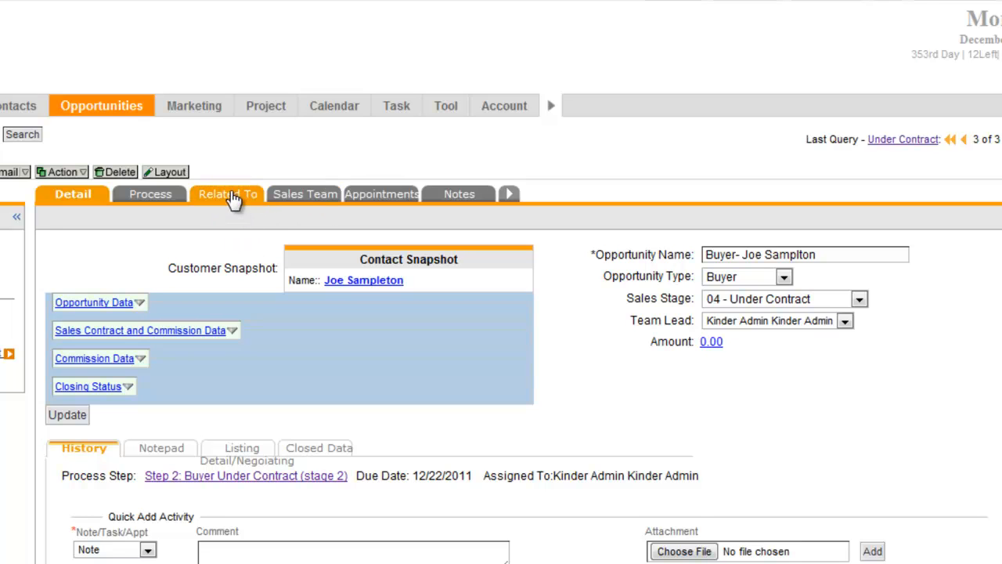
# - On the Related To tab, link a contact to the opportunity as Listing Agent
pyautogui.click(233, 201)
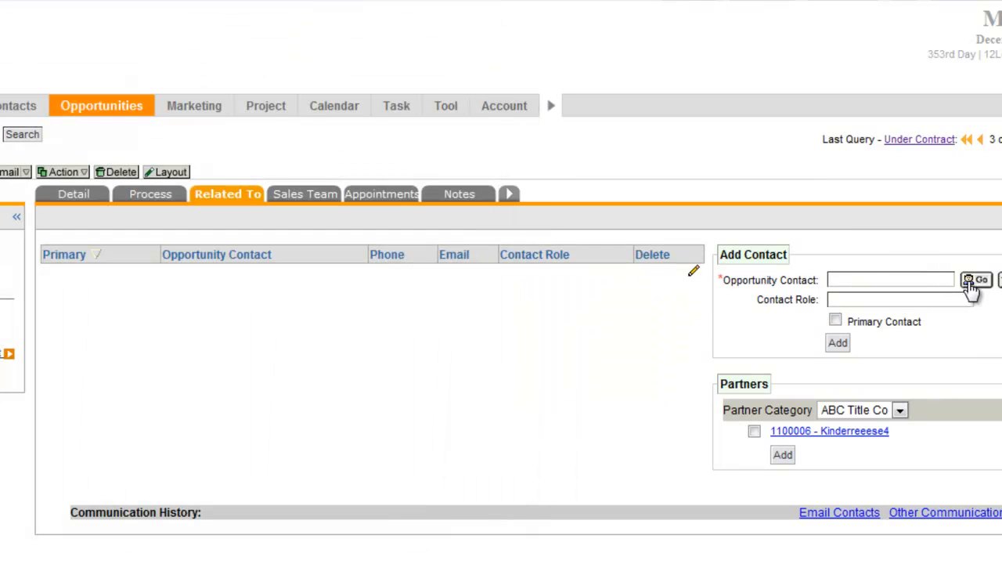
pyautogui.click(976, 280)
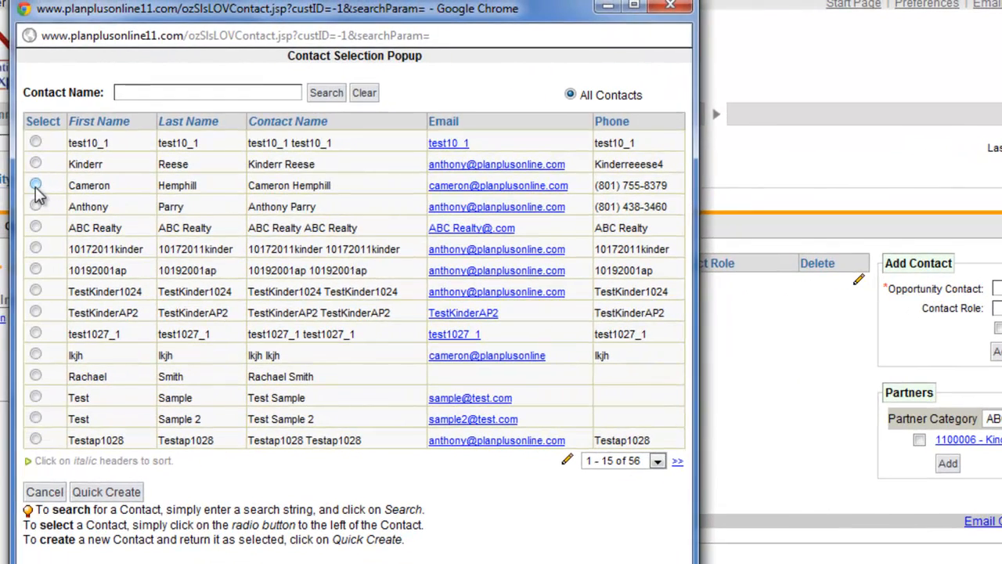
pyautogui.click(34, 184)
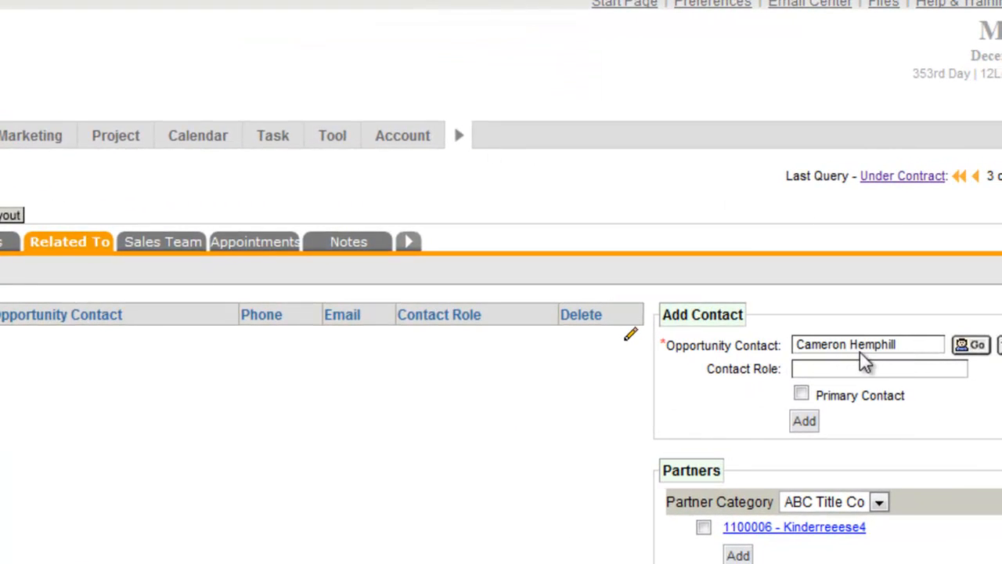
pyautogui.click(853, 369)
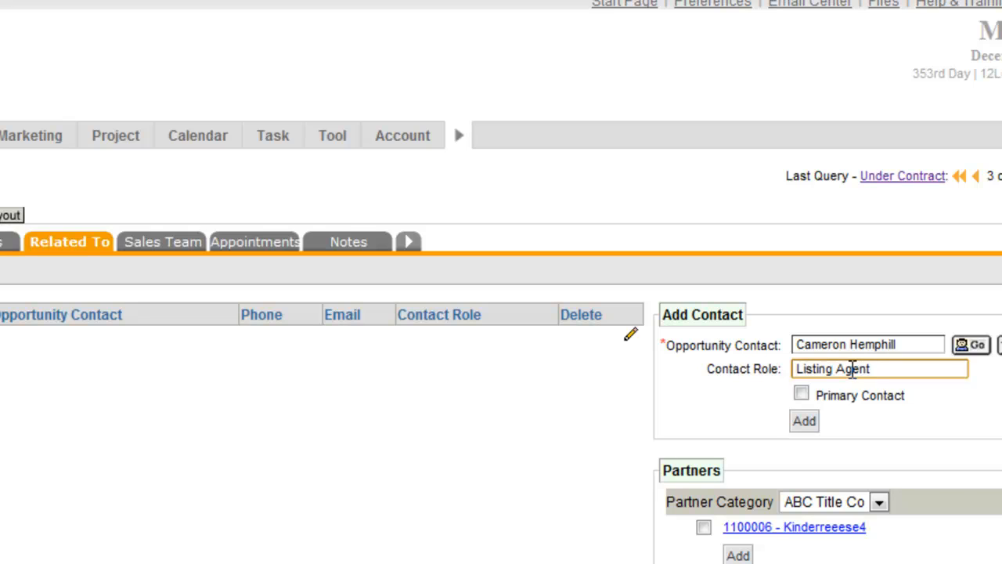
pyautogui.click(812, 422)
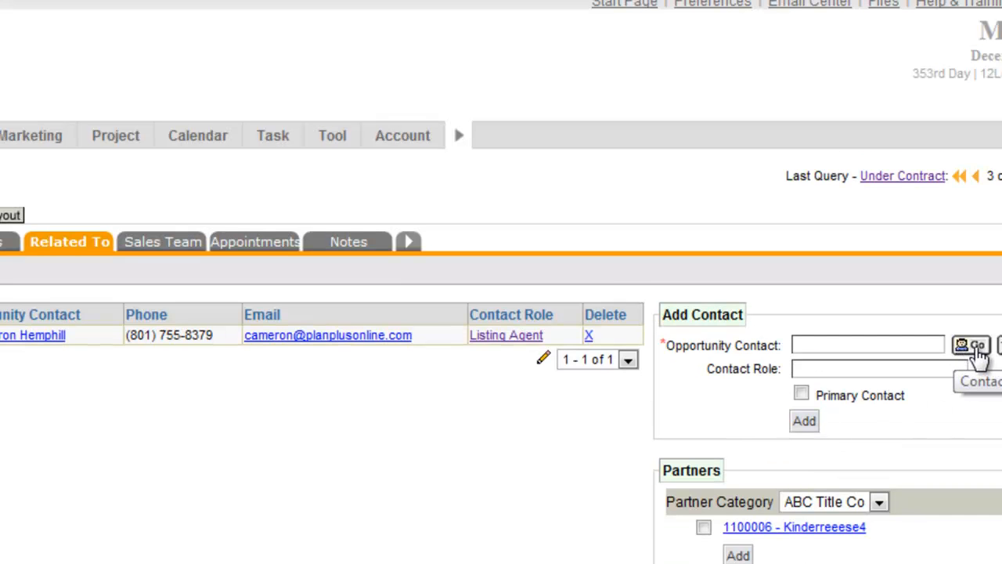
# - Link a second contact to the opportunity with the Home Inspector role
pyautogui.click(975, 349)
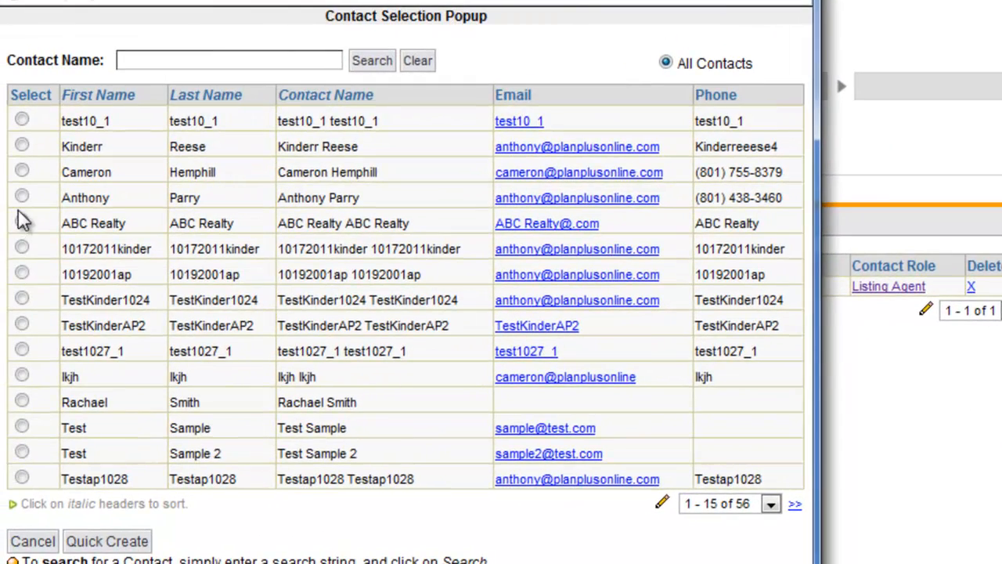
pyautogui.click(21, 196)
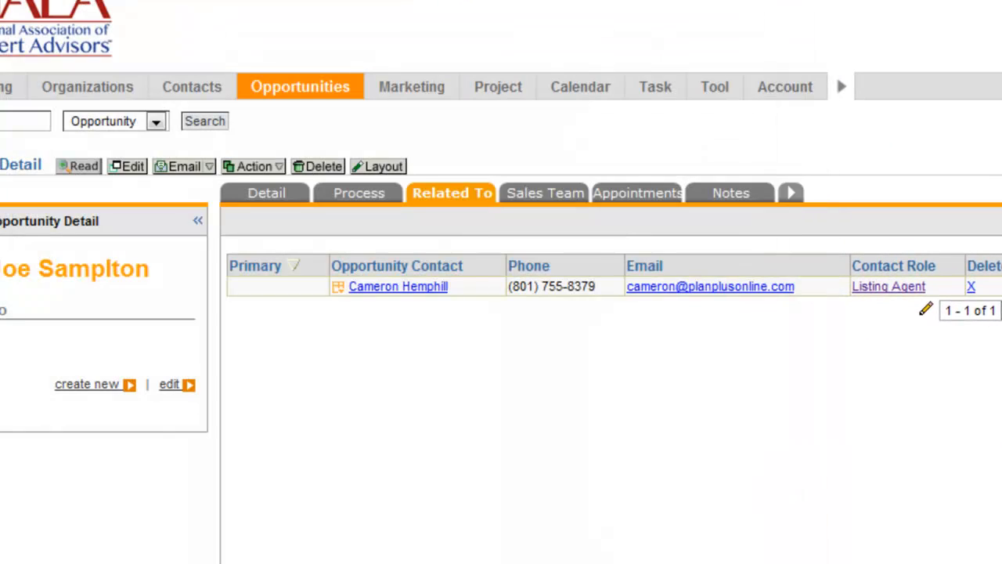
pyautogui.click(830, 326)
pyautogui.write('Home Ins')
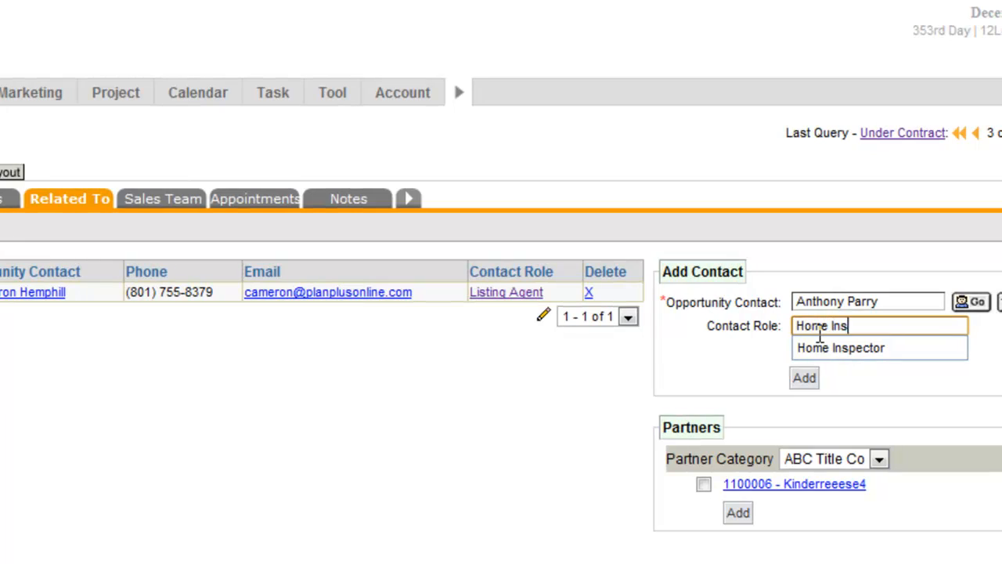
pyautogui.write('pecyor')
pyautogui.press('BackSpace')
pyautogui.press('BackSpace')
pyautogui.press('BackSpace')
pyautogui.click(690, 327)
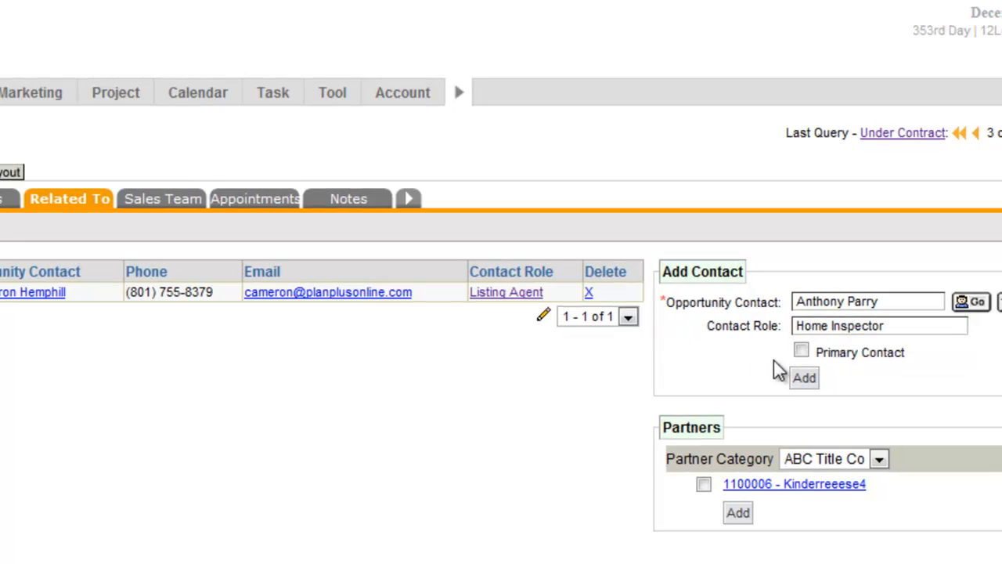
pyautogui.click(805, 379)
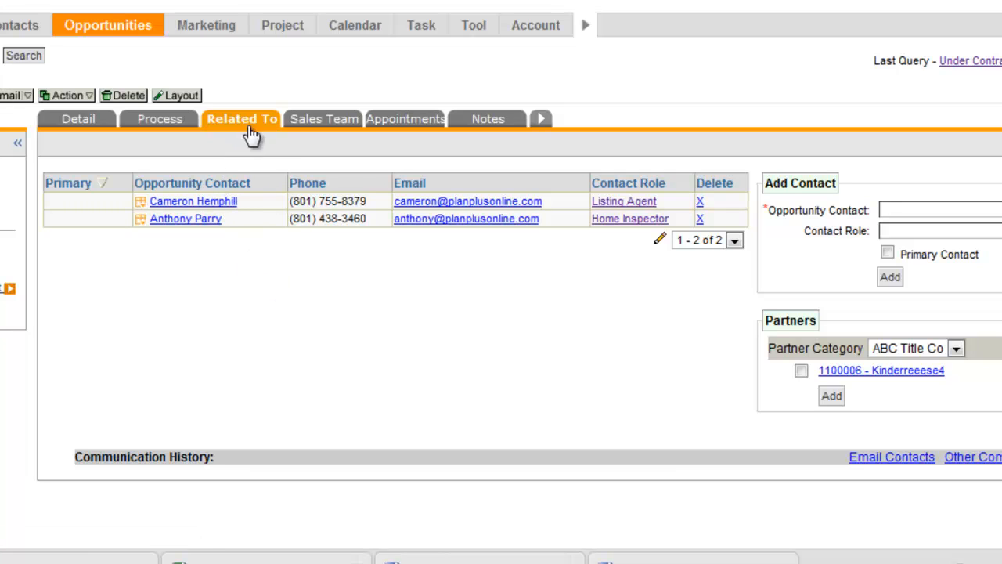
# - Open the Email Contacts form, browse its templates without picking one, and return to Detail
pyautogui.click(885, 459)
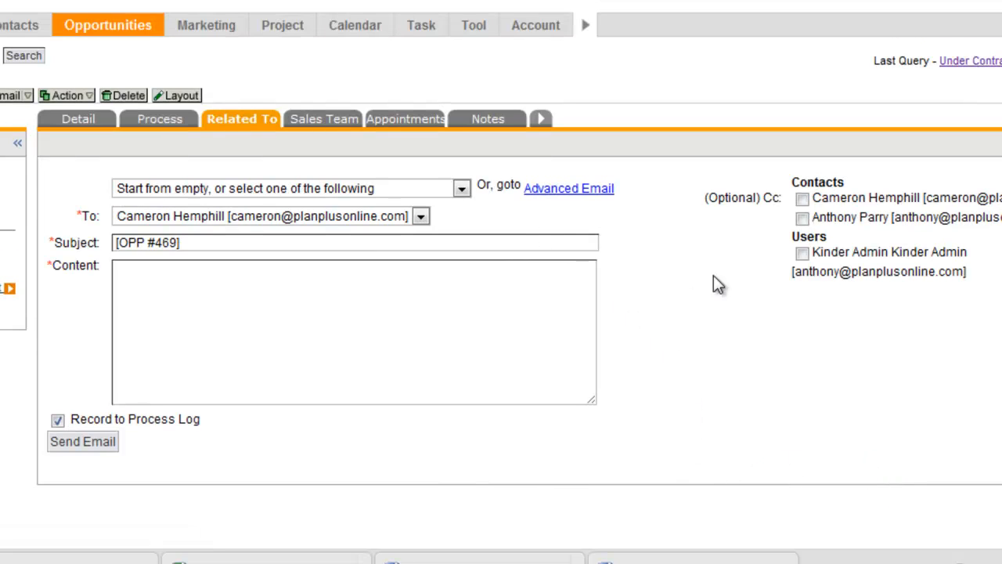
pyautogui.click(462, 188)
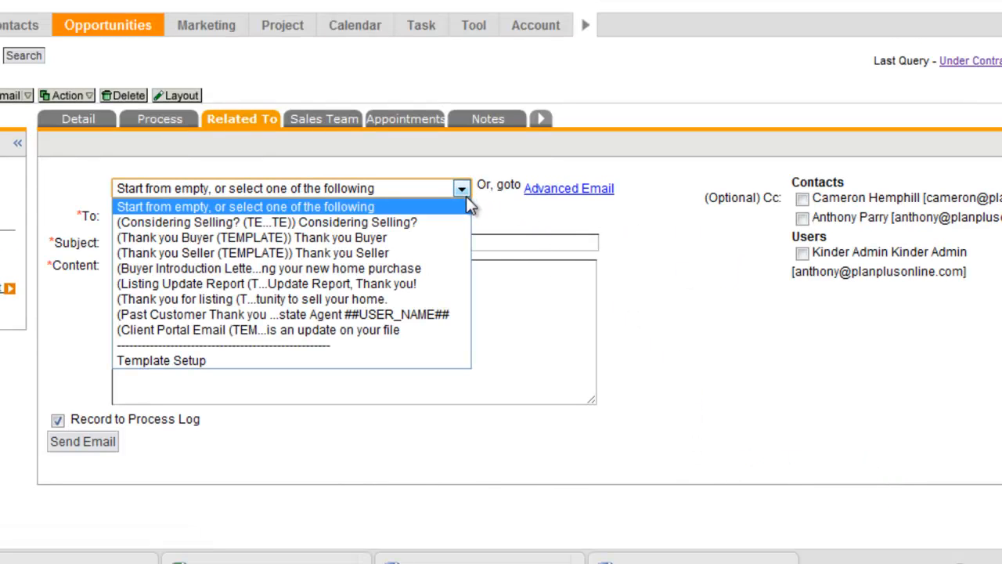
pyautogui.click(486, 219)
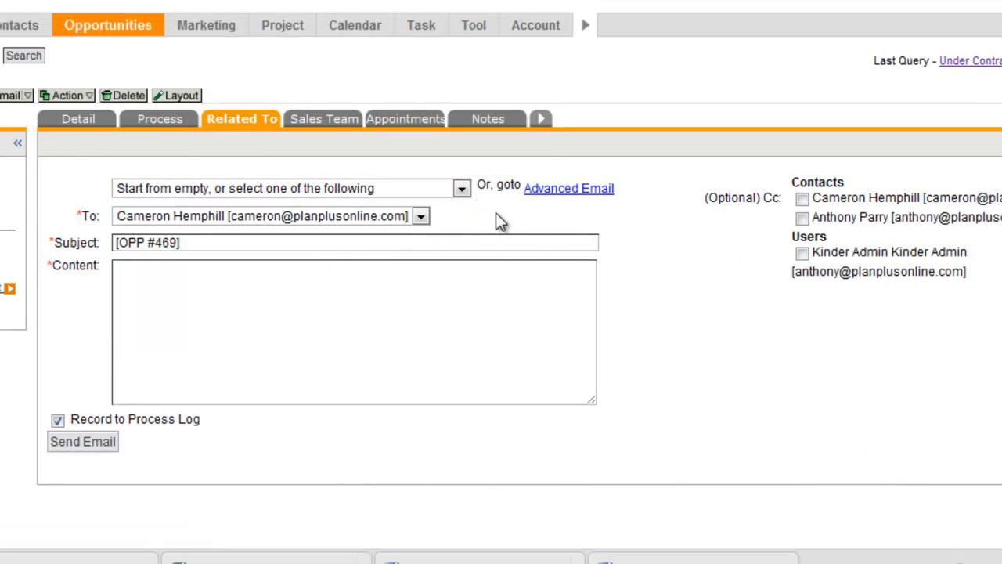
pyautogui.click(462, 189)
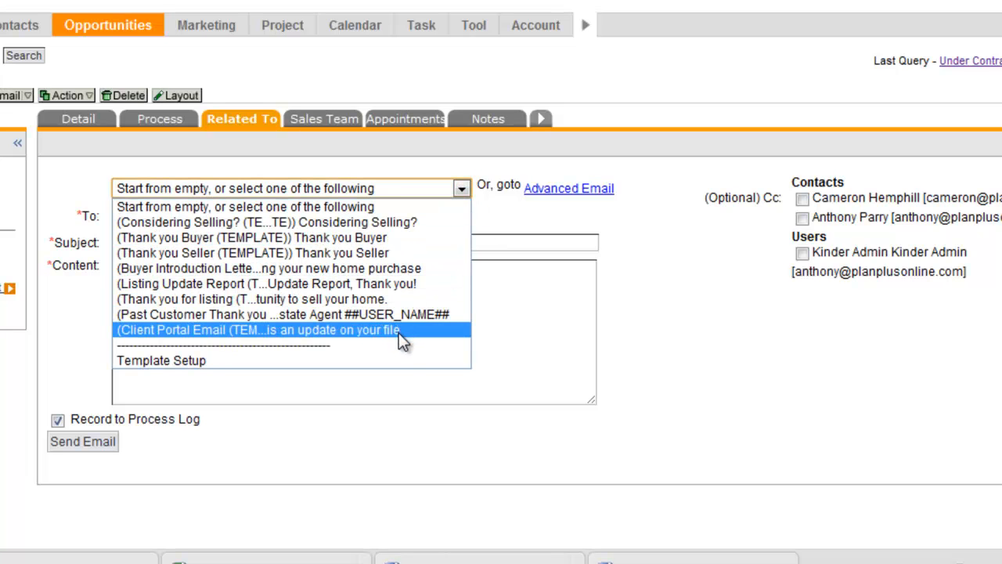
pyautogui.click(502, 205)
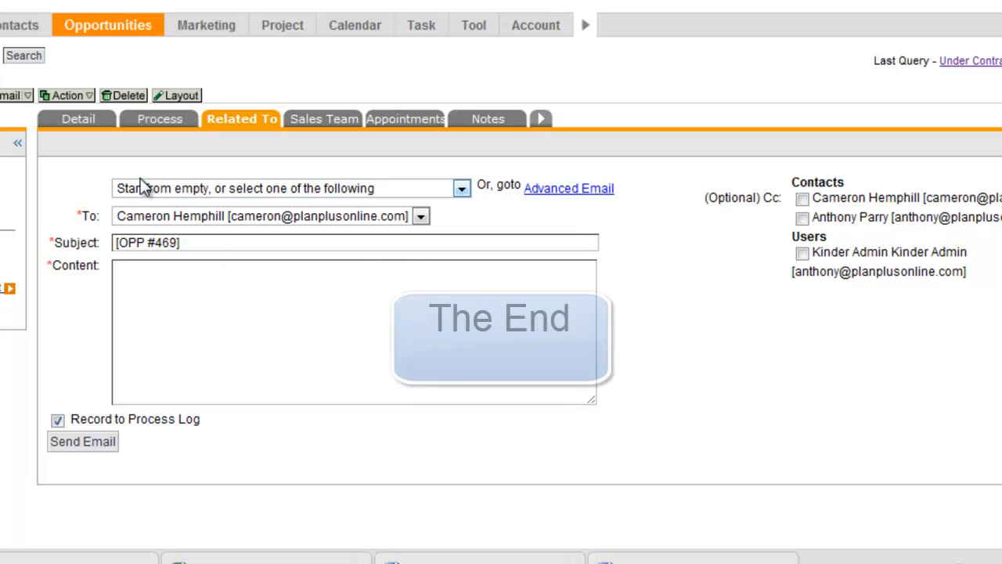
pyautogui.click(75, 121)
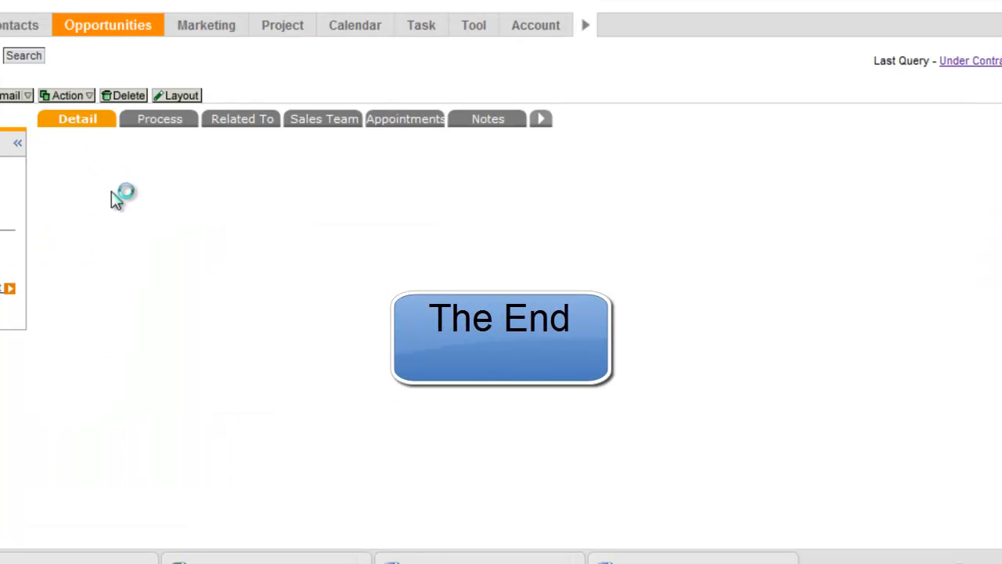